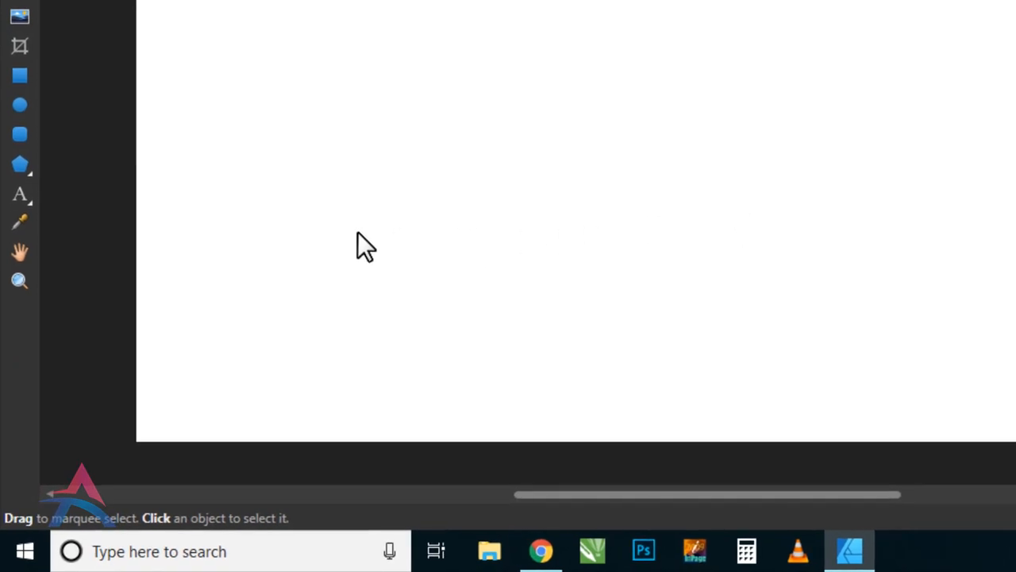
- Add the artistic text "SLICED" on the page at 48 pt
{"action": "left_click_drag", "start_coordinate": [22, 190], "coordinate": [134, 195]}
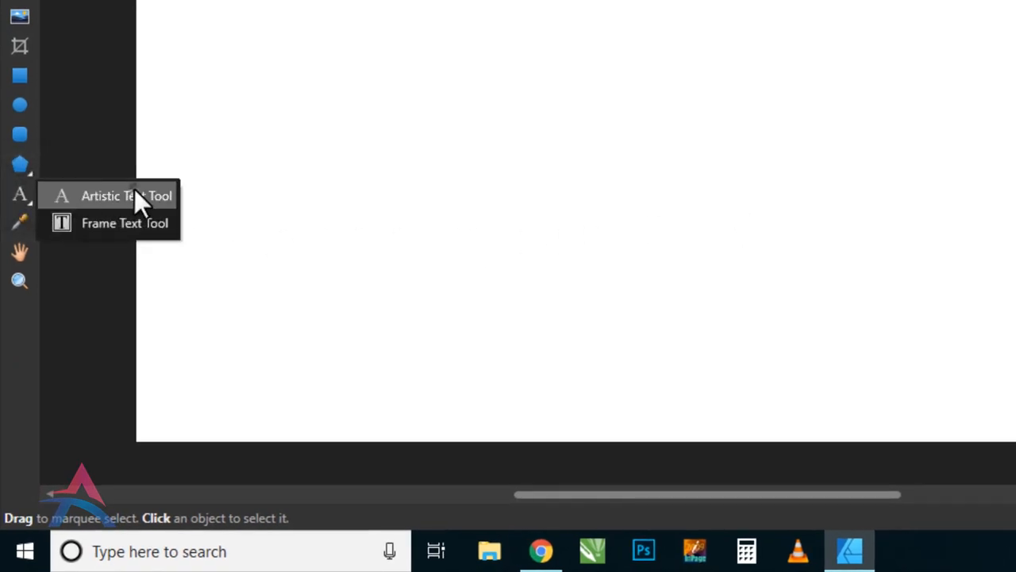
{"action": "left_click", "coordinate": [400, 92]}
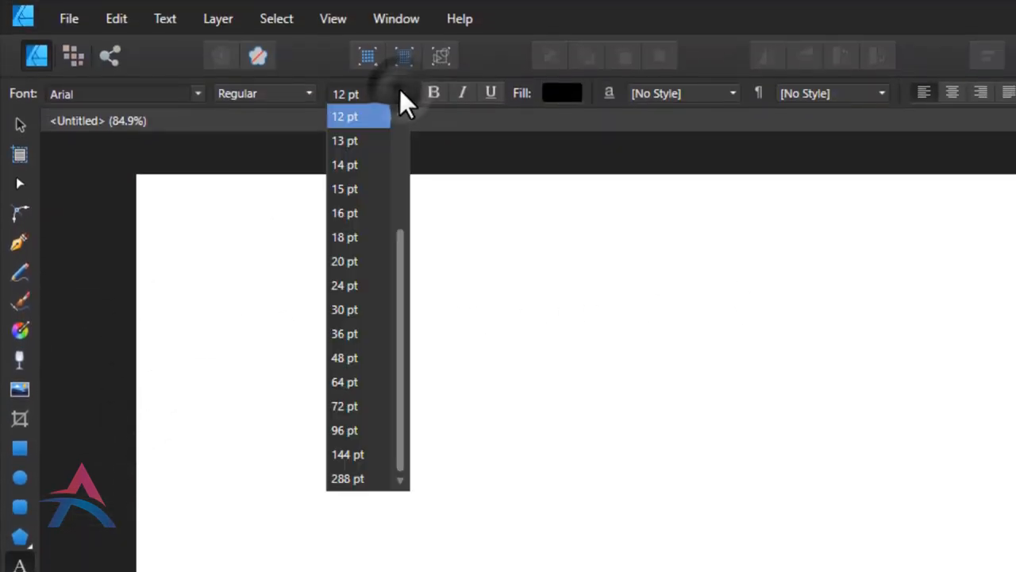
{"action": "left_click", "coordinate": [363, 358]}
{"action": "left_click", "coordinate": [314, 499]}
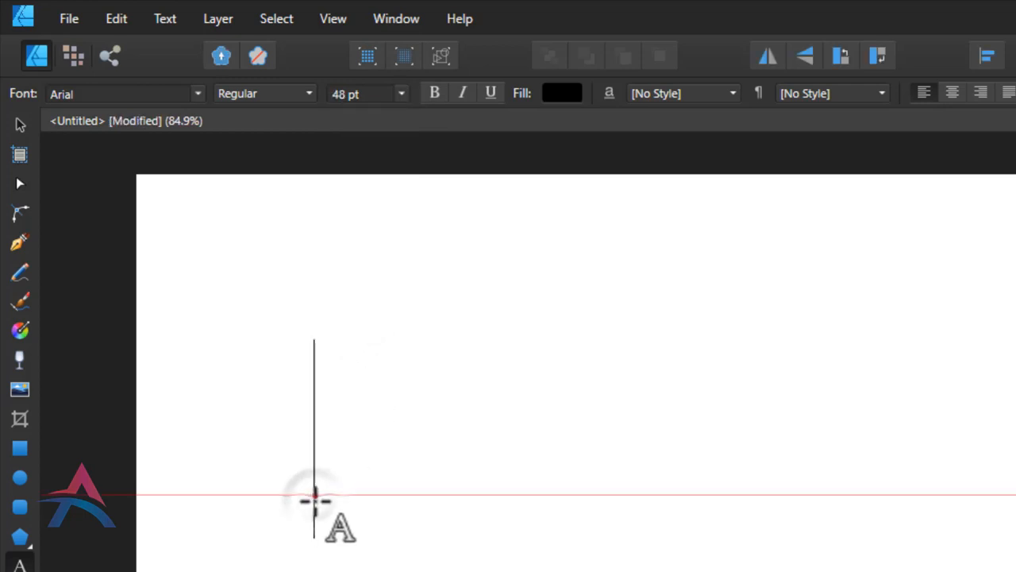
{"action": "type", "text": "SLICED"}
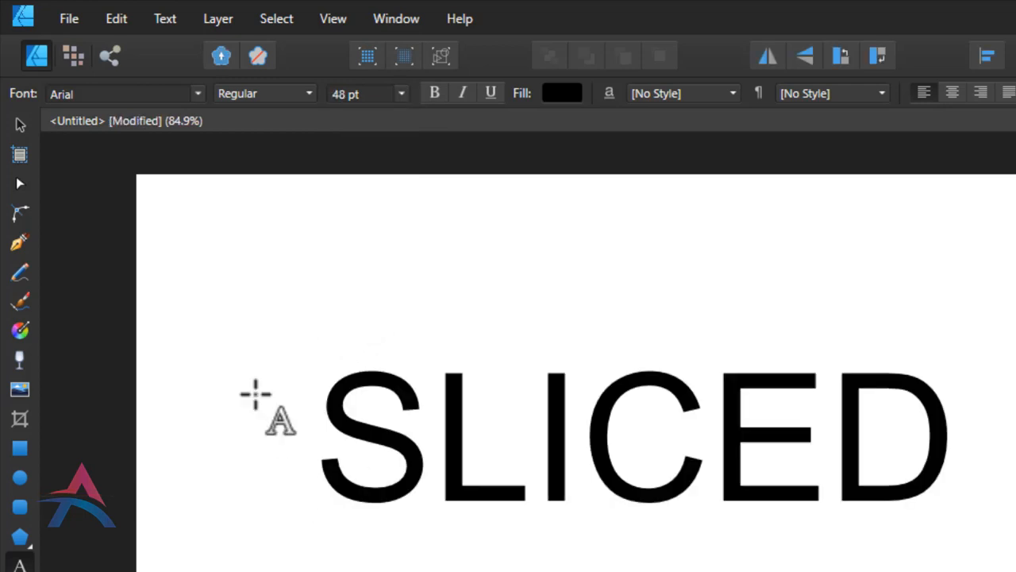
{"action": "key", "text": "Escape"}
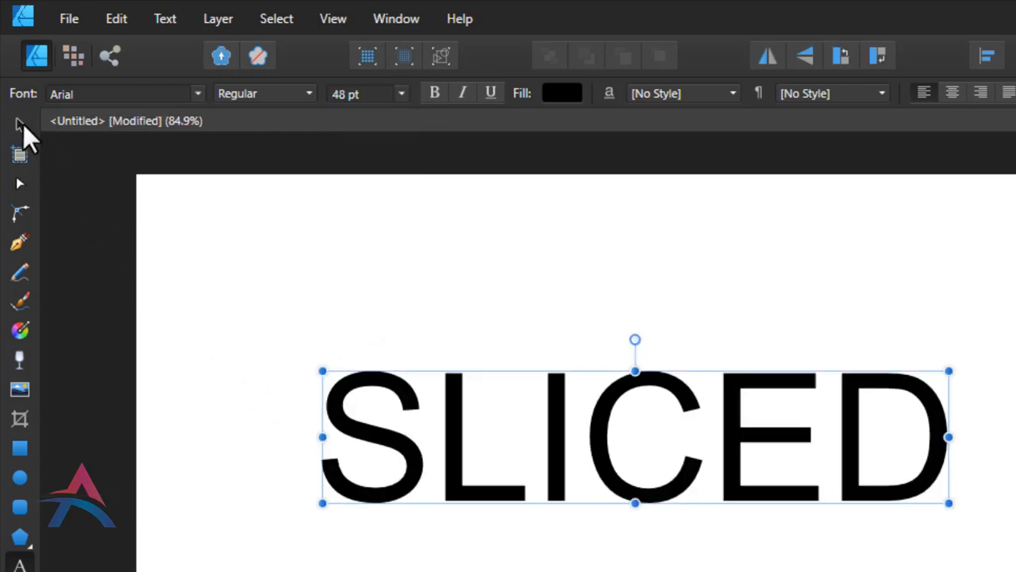
- Change the font of the SLICED text to Antique Olive Bold
{"action": "left_click", "coordinate": [21, 125]}
{"action": "left_click", "coordinate": [102, 93]}
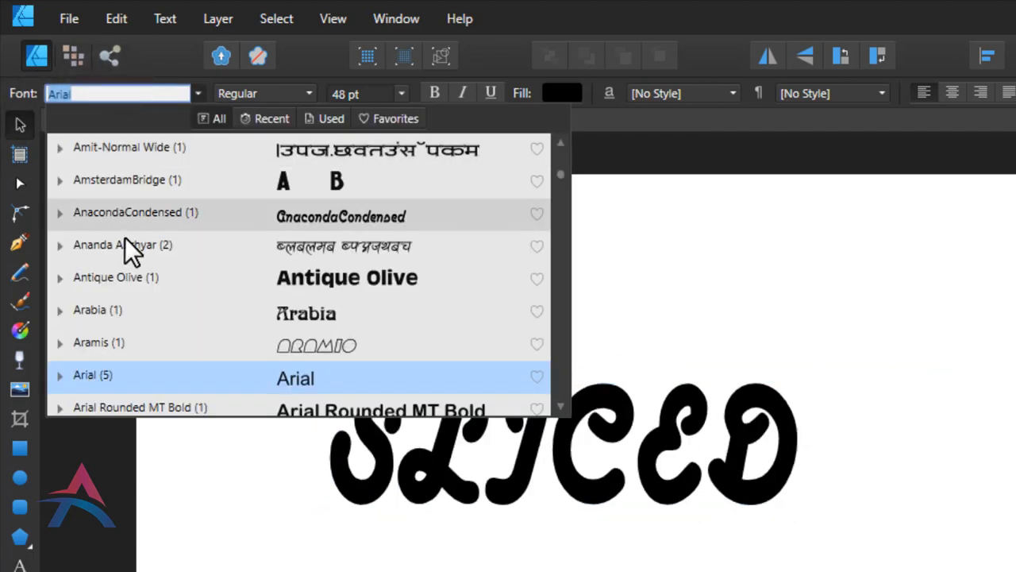
{"action": "left_click", "coordinate": [124, 245]}
{"action": "left_click", "coordinate": [324, 270]}
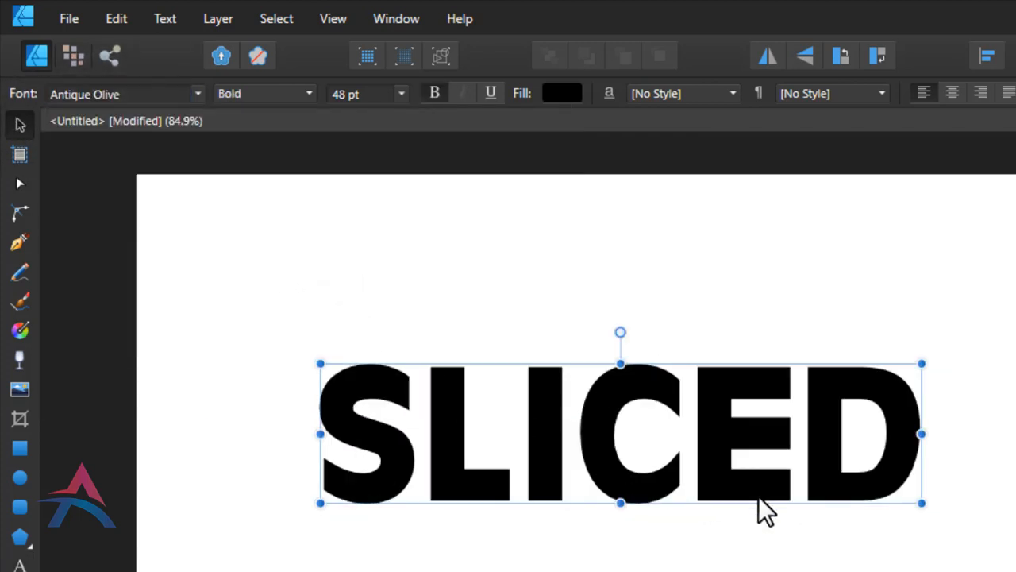
- Enlarge the SLICED text to about 62.8 pt around the page centre and shear it vertically so the word slopes upward toward the D
{"action": "left_click_drag", "start_coordinate": [878, 480], "coordinate": [1015, 570]}
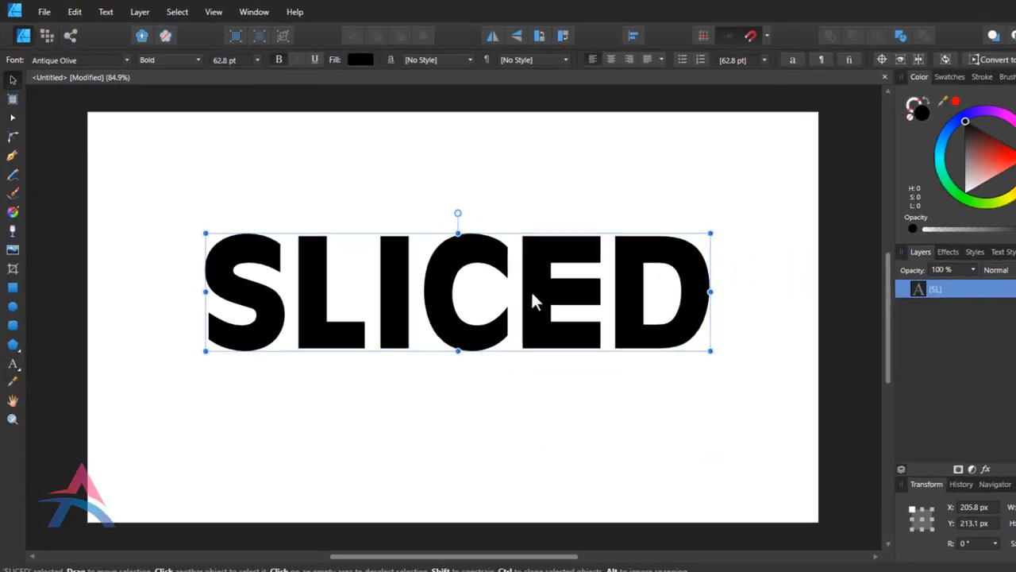
{"action": "left_click_drag", "start_coordinate": [532, 294], "coordinate": [531, 322]}
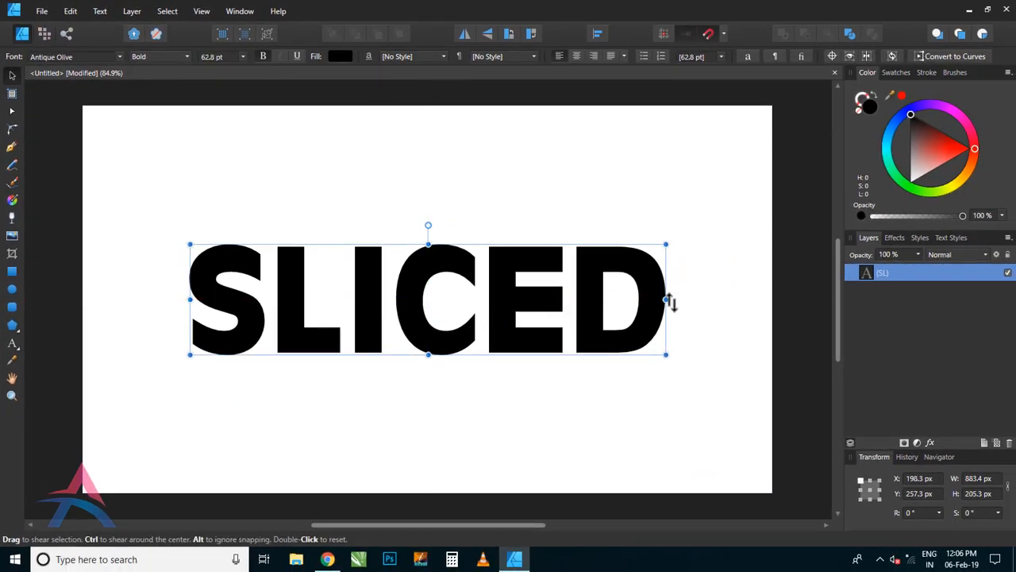
{"action": "left_click_drag", "start_coordinate": [667, 299], "coordinate": [644, 295]}
{"action": "left_click", "coordinate": [407, 202]}
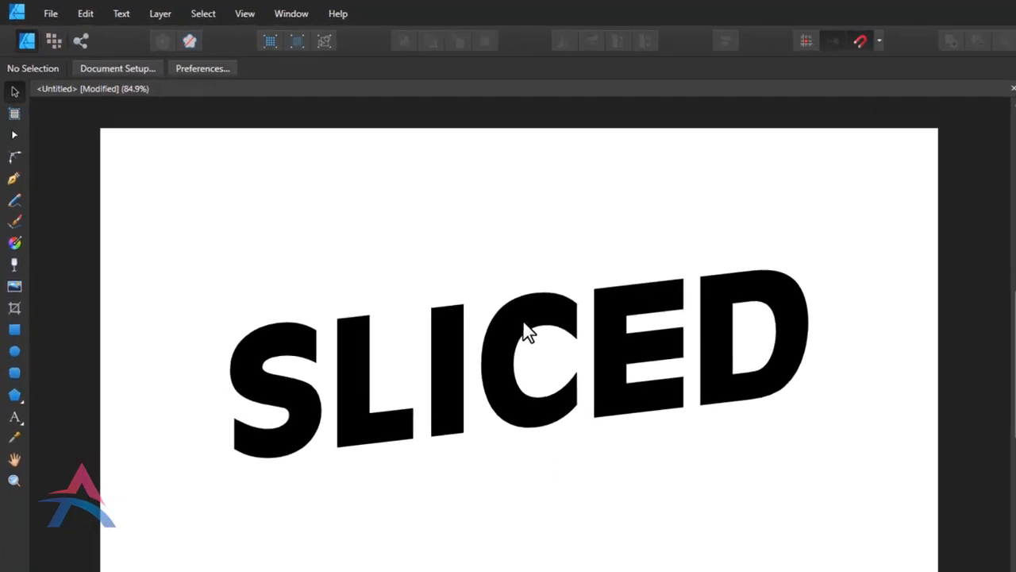
- Convert the slanted SLICED text to curves
{"action": "left_click", "coordinate": [437, 275]}
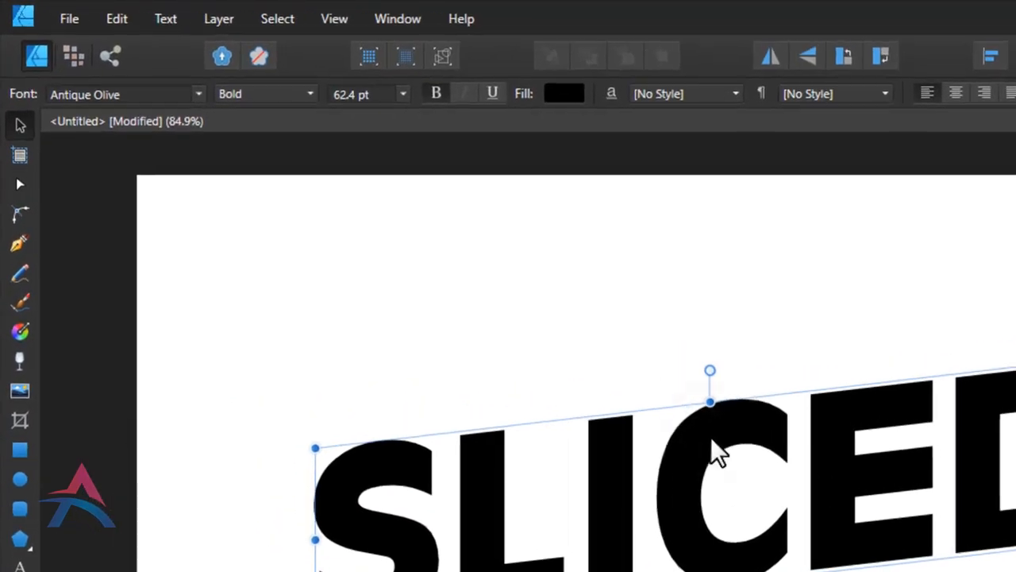
{"action": "left_click", "coordinate": [229, 28]}
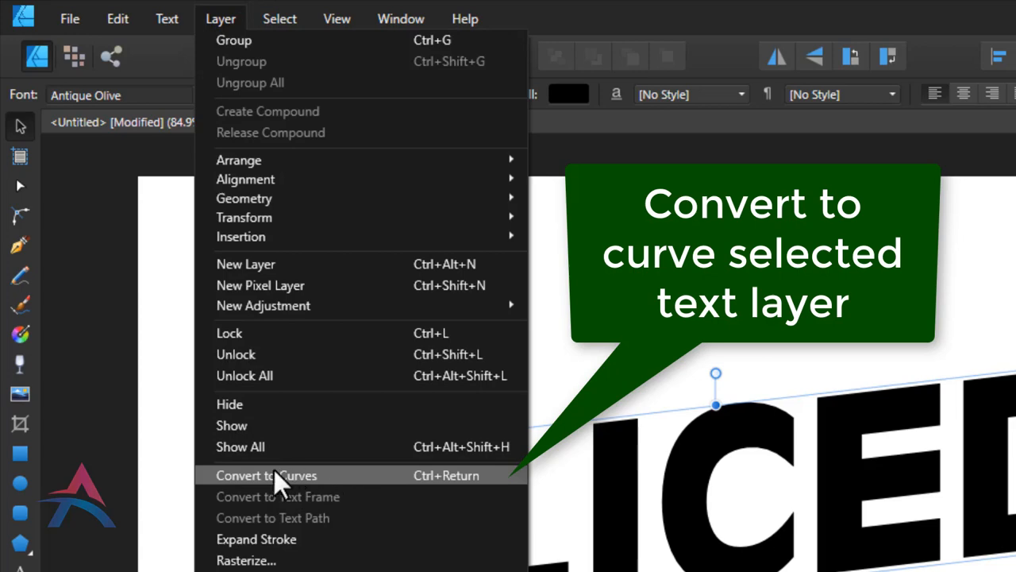
{"action": "left_click", "coordinate": [333, 471]}
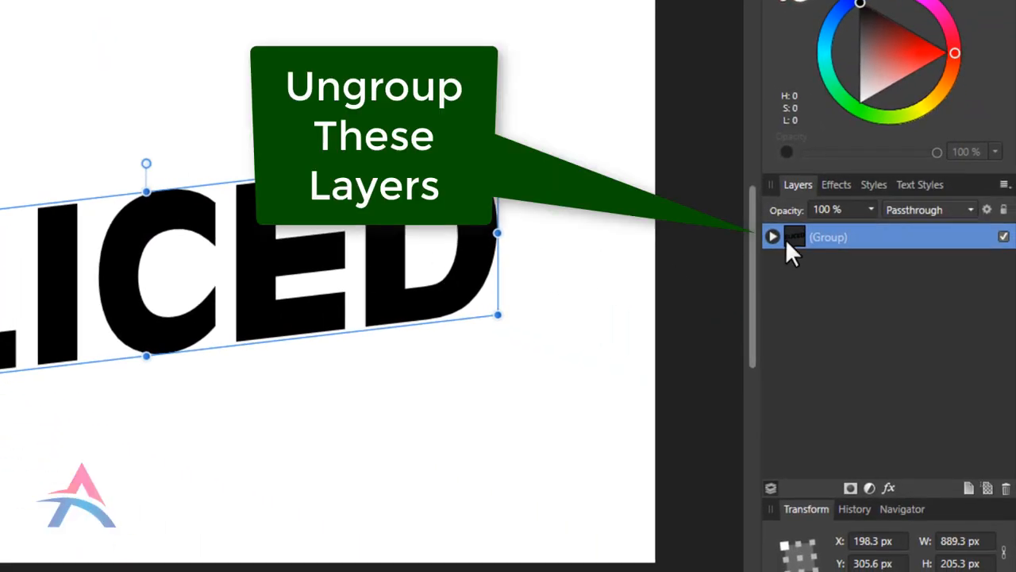
- Ungroup the letter curves and merge all of them into one shape with the Add operation
{"action": "right_click", "coordinate": [791, 235]}
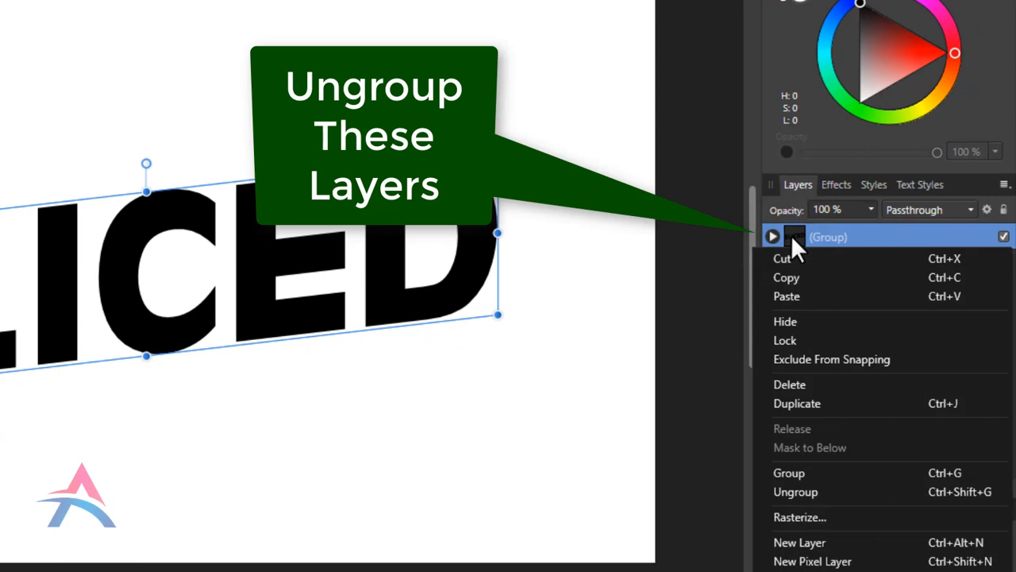
{"action": "left_click", "coordinate": [810, 490]}
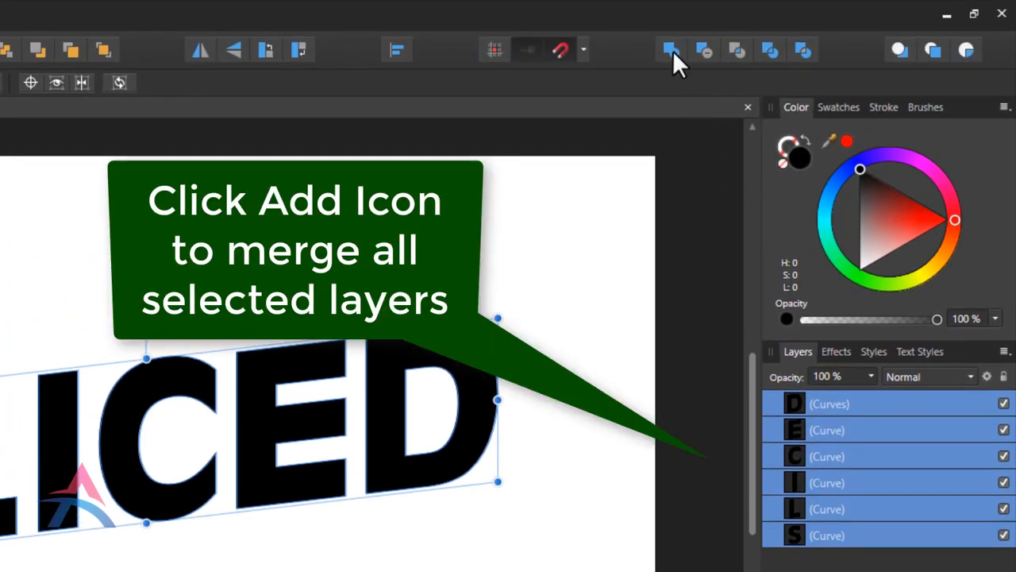
{"action": "left_click", "coordinate": [671, 50]}
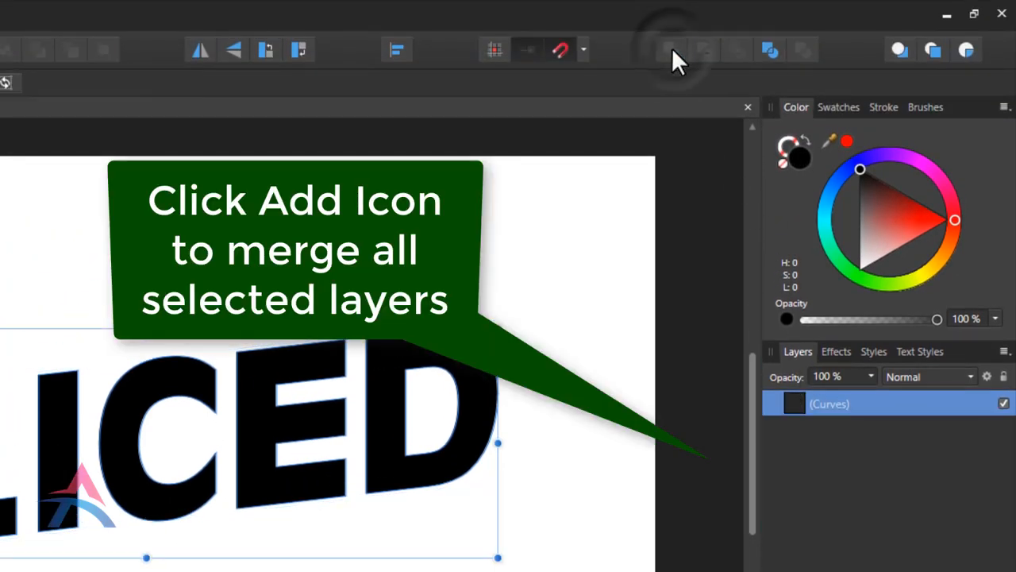
- Duplicate the merged SLICED curves layer by copying and pasting it in place
{"action": "right_click", "coordinate": [816, 406]}
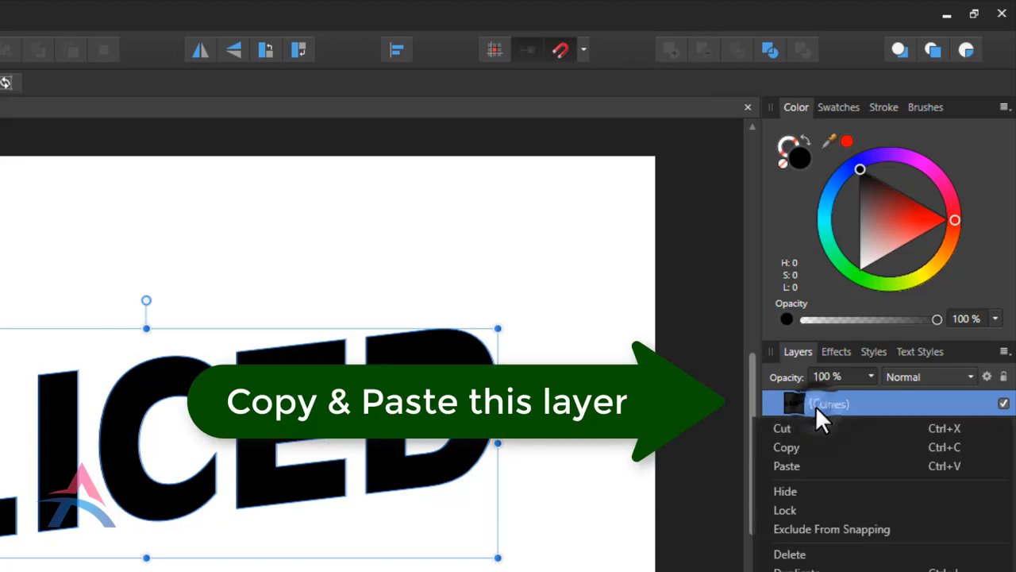
{"action": "left_click", "coordinate": [804, 443]}
{"action": "right_click", "coordinate": [799, 402]}
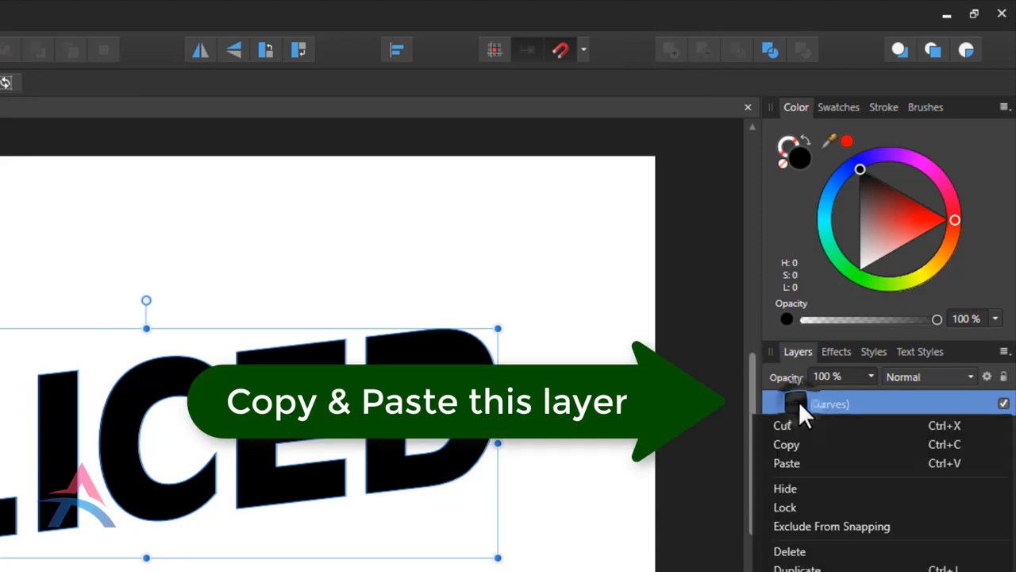
{"action": "left_click", "coordinate": [802, 466]}
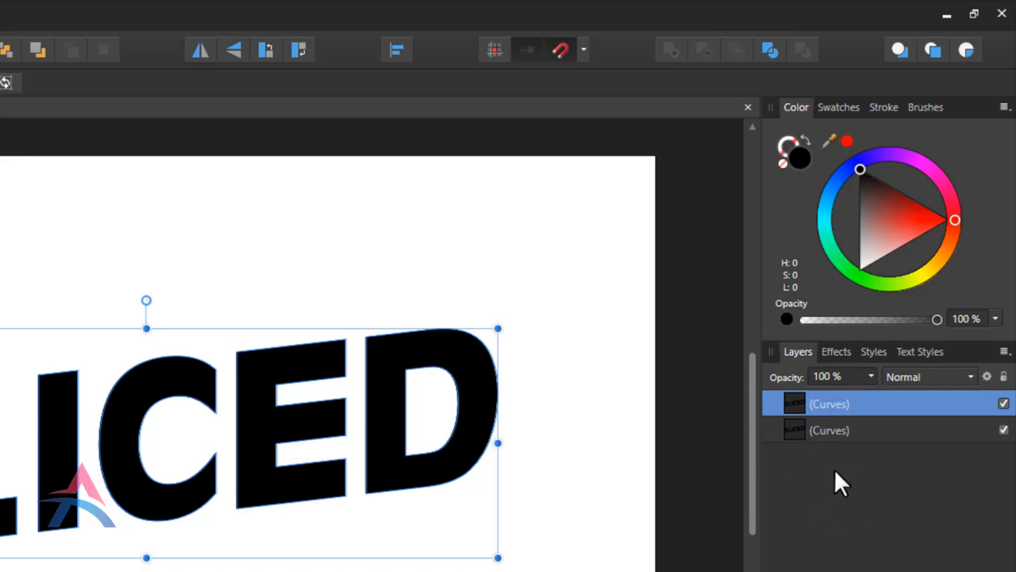
{"action": "left_click", "coordinate": [819, 433]}
{"action": "left_click", "coordinate": [801, 404]}
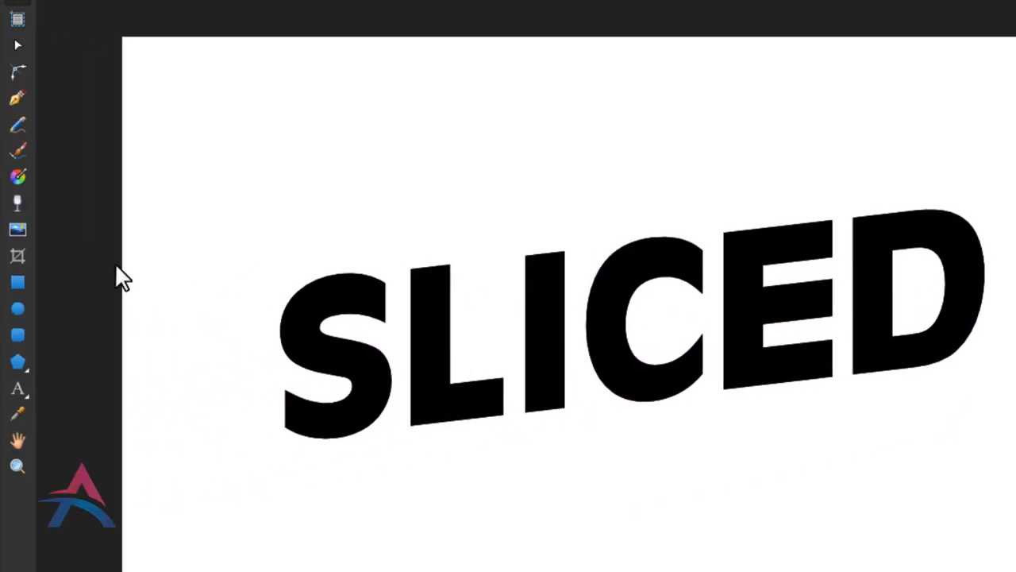
- Draw a rectangle about 965 px wide and 220 px high covering the upper half of the lettering
{"action": "left_click", "coordinate": [12, 276]}
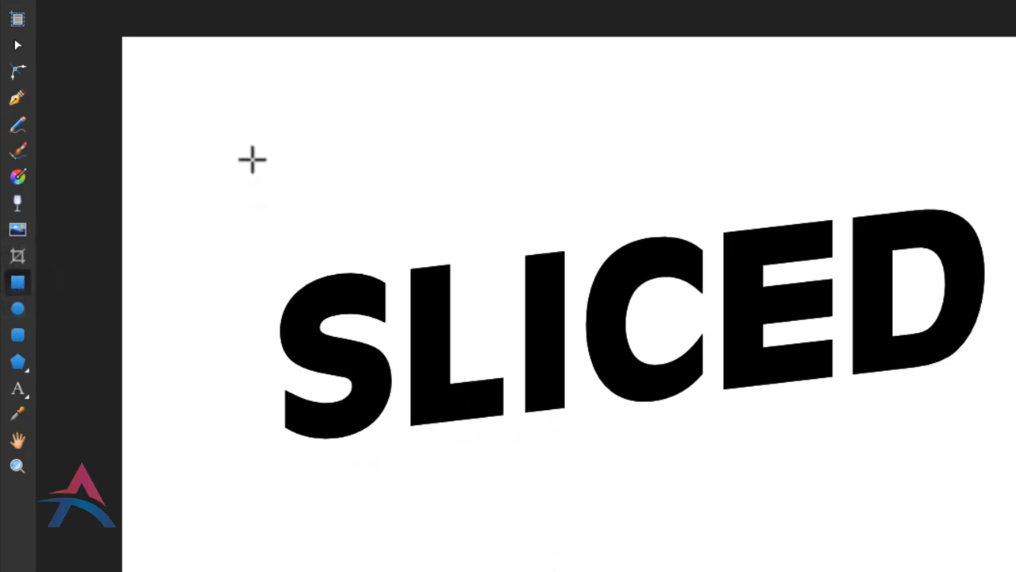
{"action": "left_click_drag", "start_coordinate": [250, 157], "coordinate": [1012, 320]}
{"action": "mouse_move", "coordinate": [679, 345]}
{"action": "left_mouse_down"}
{"action": "mouse_move", "coordinate": [682, 331]}
{"action": "mouse_move", "coordinate": [689, 359]}
{"action": "left_mouse_up"}
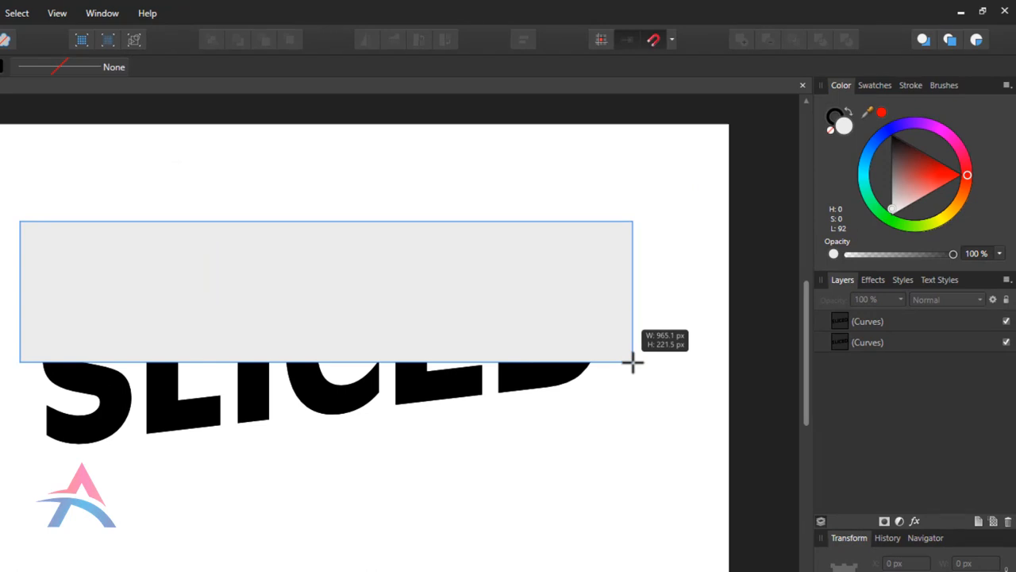
{"action": "left_click_drag", "start_coordinate": [633, 363], "coordinate": [633, 361]}
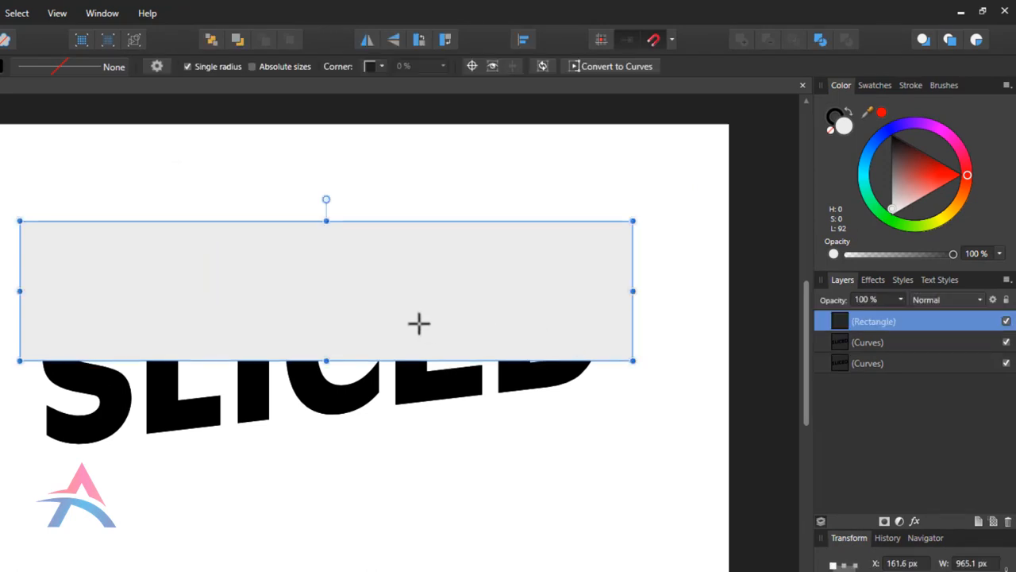
- Duplicate the rectangle layer by copying and pasting it in place
{"action": "right_click", "coordinate": [835, 324]}
{"action": "left_click", "coordinate": [841, 350]}
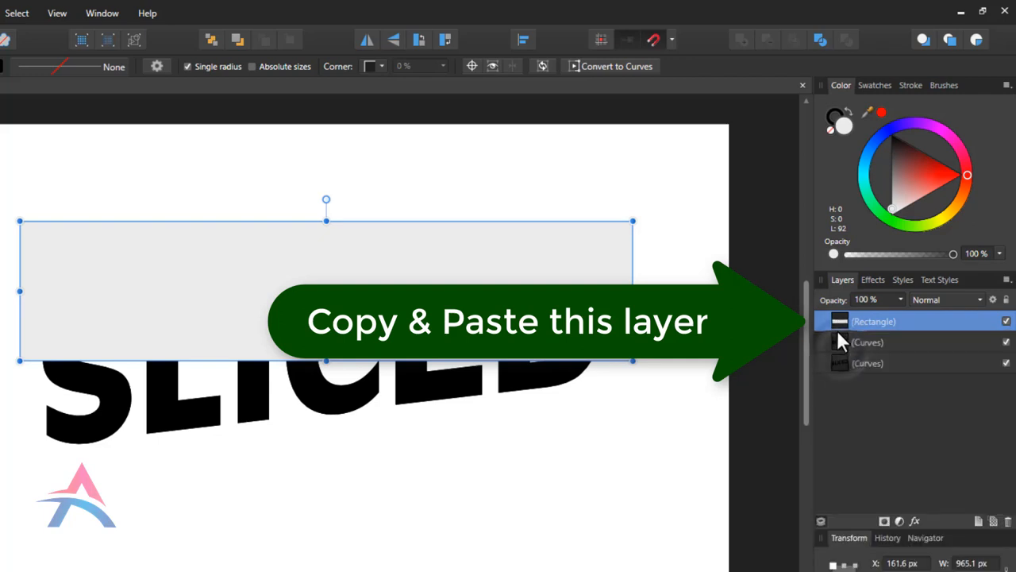
{"action": "right_click", "coordinate": [837, 323]}
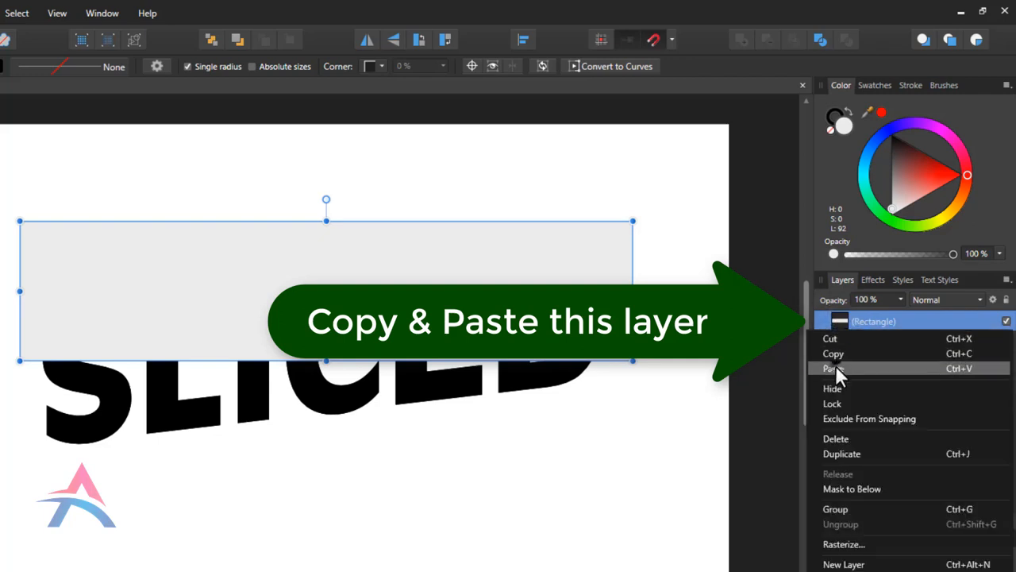
{"action": "left_click", "coordinate": [835, 368]}
- Subtract the lower rectangle layer from the upper curves layer and place the trimmed lettering beneath all other layers
{"action": "left_click", "coordinate": [841, 337]}
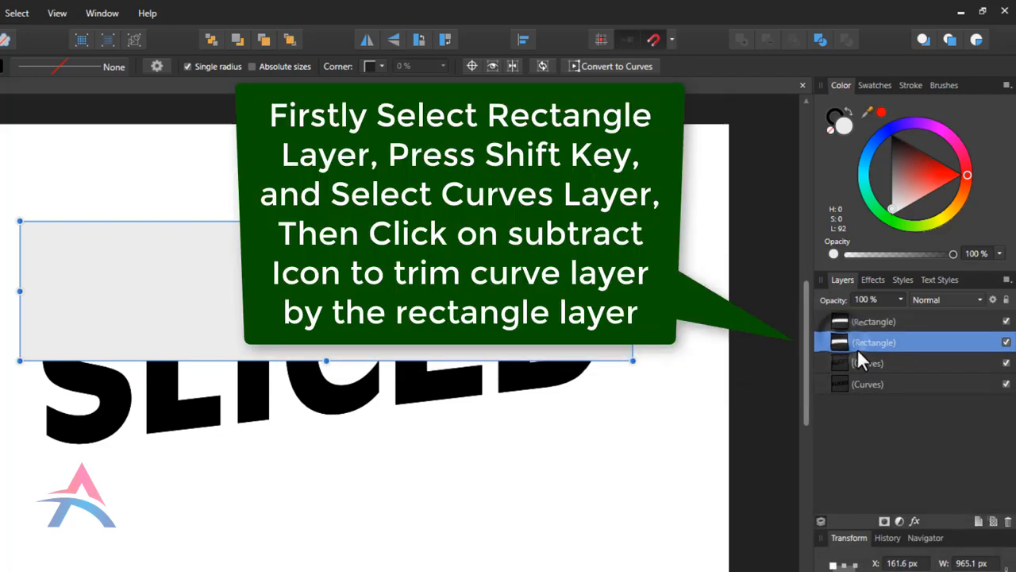
{"action": "left_click", "coordinate": [844, 361], "text": "shift"}
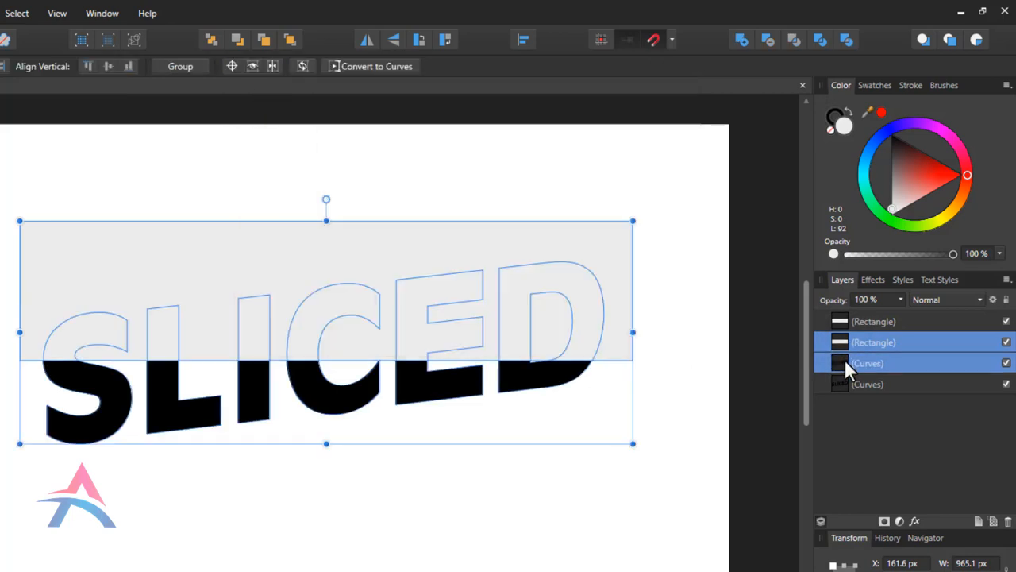
{"action": "left_click", "coordinate": [763, 35]}
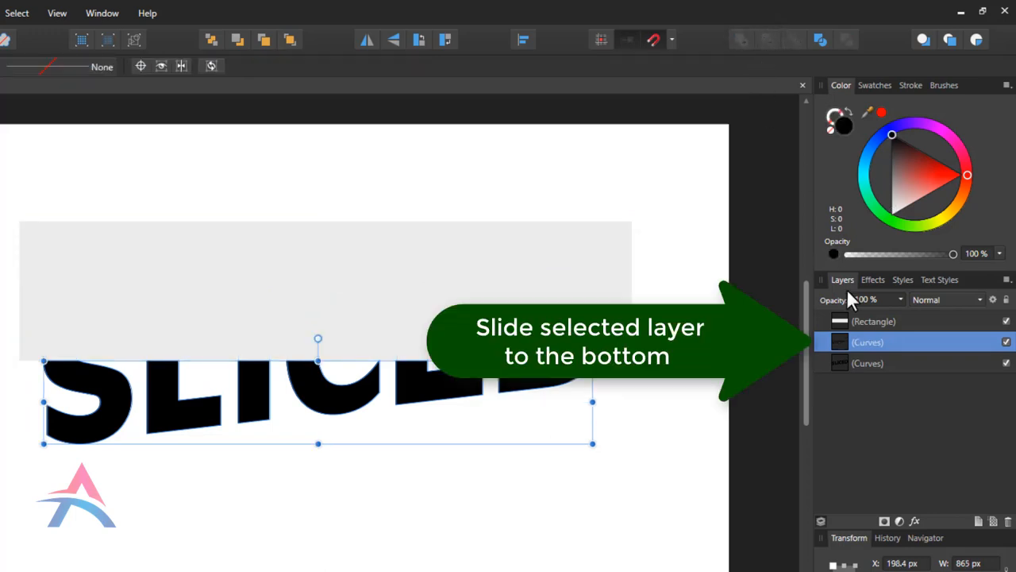
{"action": "left_click_drag", "start_coordinate": [840, 342], "coordinate": [842, 392]}
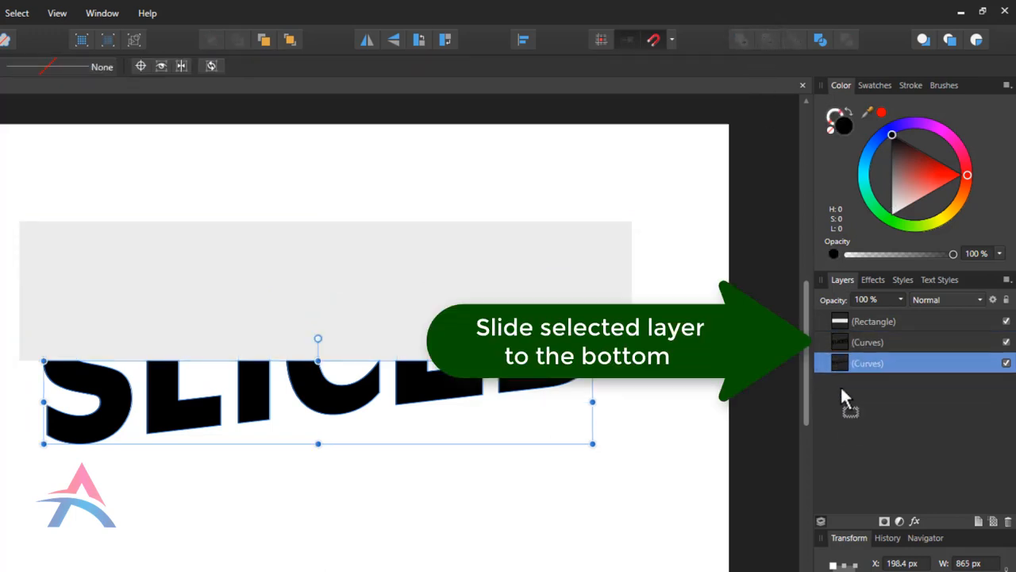
- Stretch the remaining rectangle across its lower edge to cover the bottom half of the letters, and subtract it from the full SLICED curves
{"action": "left_click", "coordinate": [843, 320]}
{"action": "left_click_drag", "start_coordinate": [325, 222], "coordinate": [294, 488]}
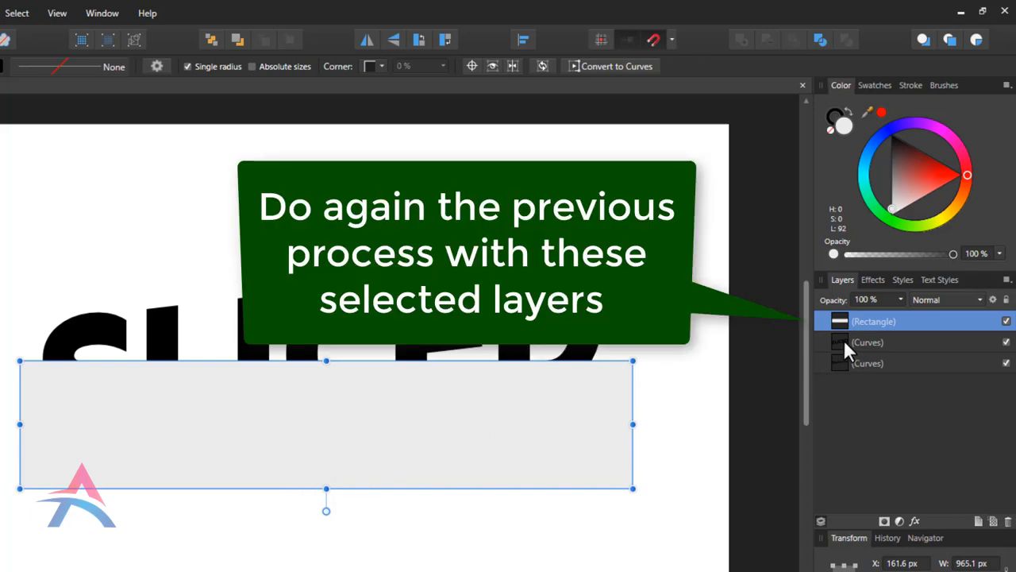
{"action": "left_click", "coordinate": [844, 340], "text": "ctrl"}
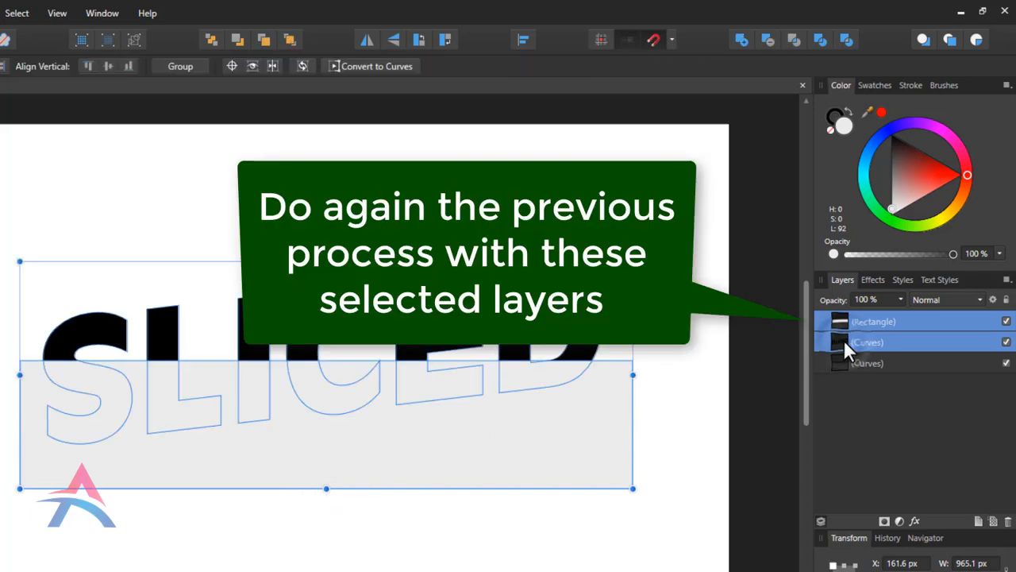
{"action": "left_click", "coordinate": [768, 40]}
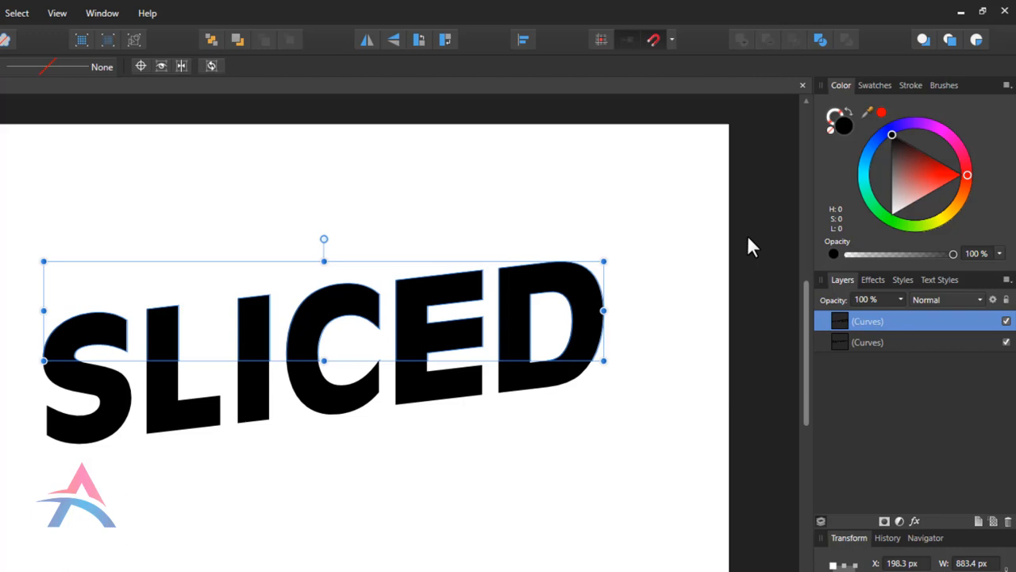
{"action": "left_click", "coordinate": [747, 246]}
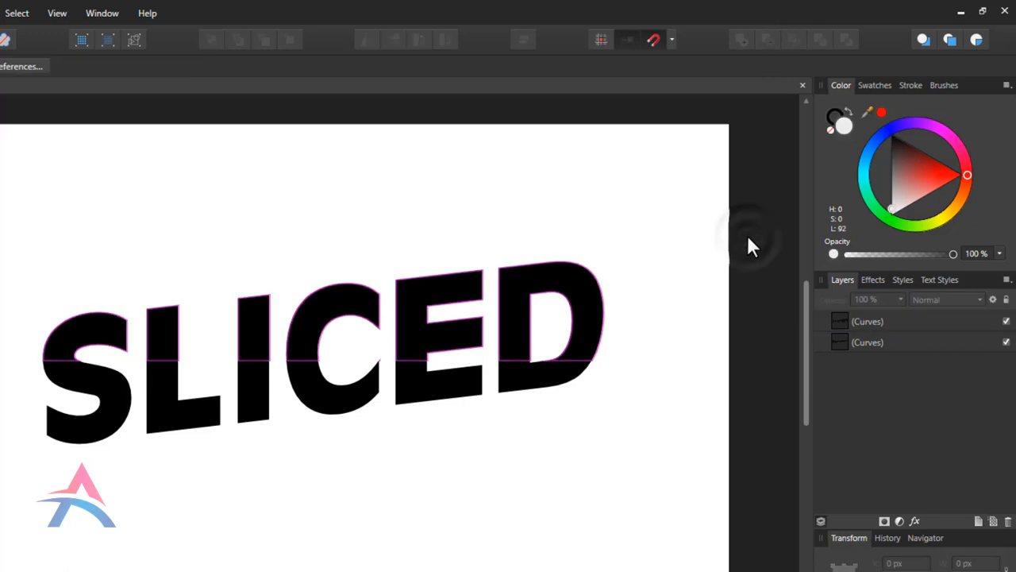
- Fill the upper half of the sliced lettering with a near-white colour
{"action": "left_click", "coordinate": [579, 307]}
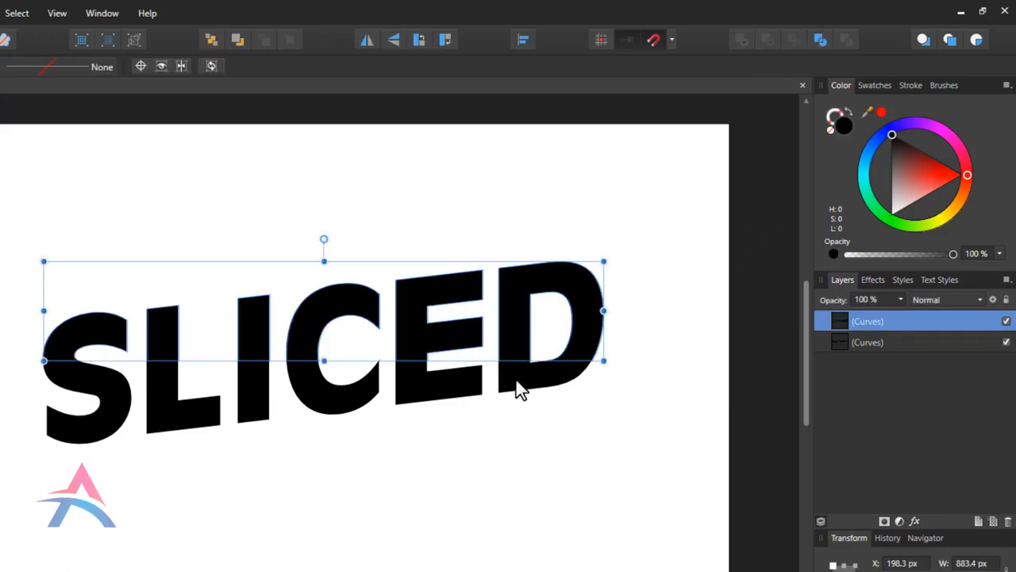
{"action": "left_click", "coordinate": [517, 390]}
{"action": "left_click", "coordinate": [553, 290]}
{"action": "left_click_drag", "start_coordinate": [920, 192], "coordinate": [894, 218]}
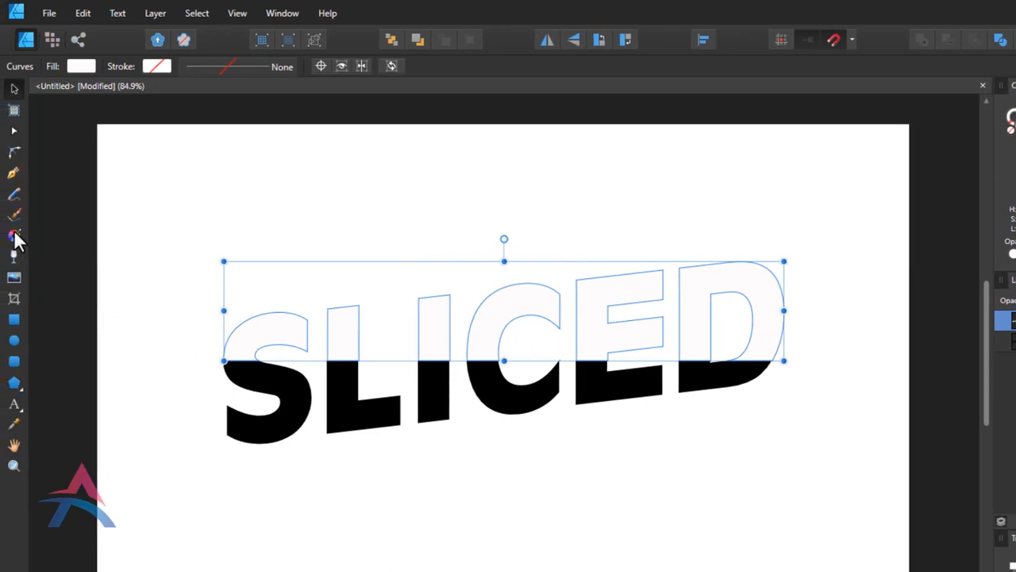
- Apply a vertical linear gradient to the upper half of the lettering, from near-white down to dark grey at the cut
{"action": "left_click", "coordinate": [15, 236]}
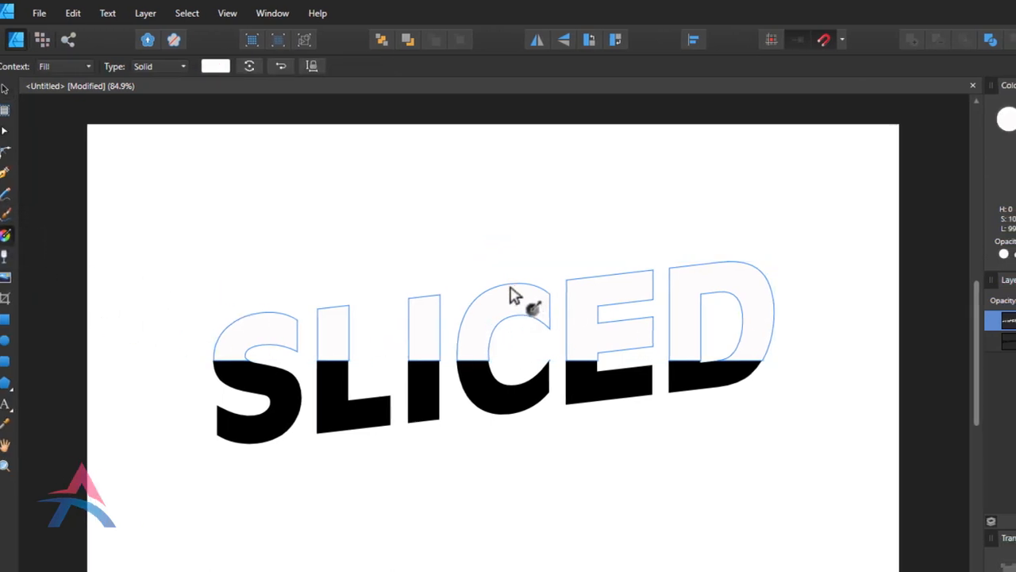
{"action": "left_click_drag", "start_coordinate": [509, 284], "coordinate": [505, 359]}
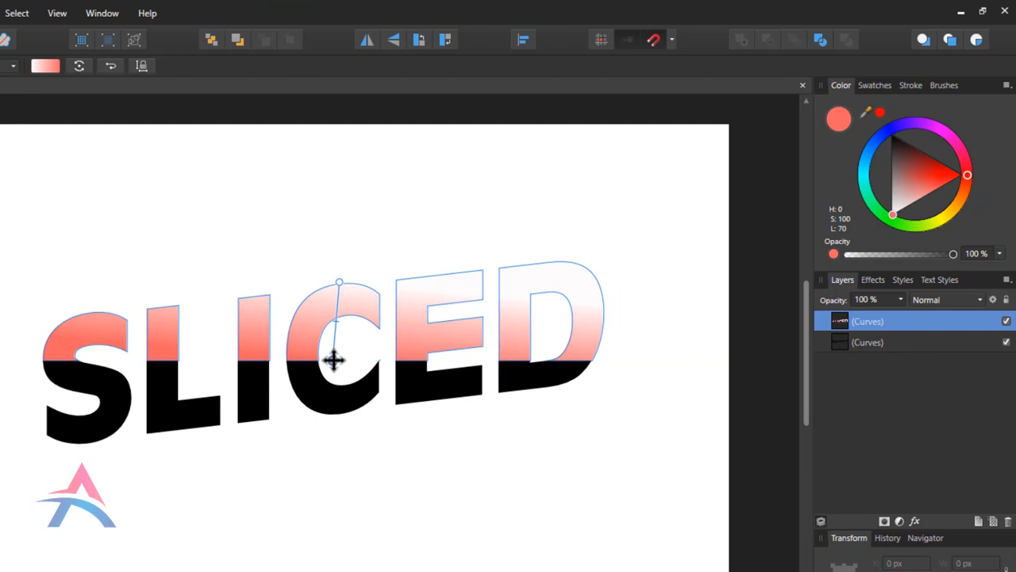
{"action": "left_click", "coordinate": [892, 162]}
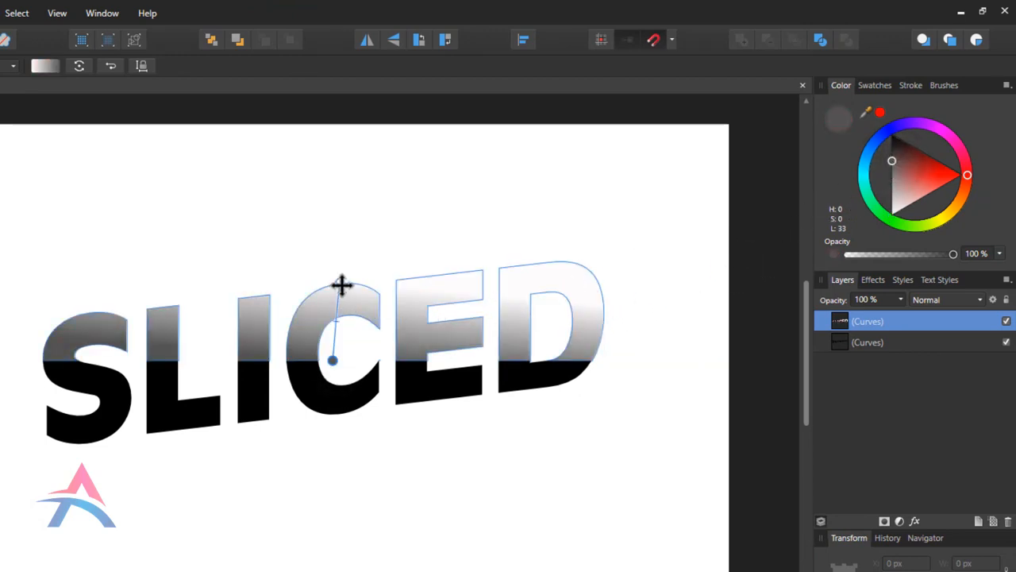
- Move the white end of the upper half's gradient down near the cut so the shading forms a narrow band, and turn snapping off
{"action": "left_click_drag", "start_coordinate": [340, 283], "coordinate": [333, 342]}
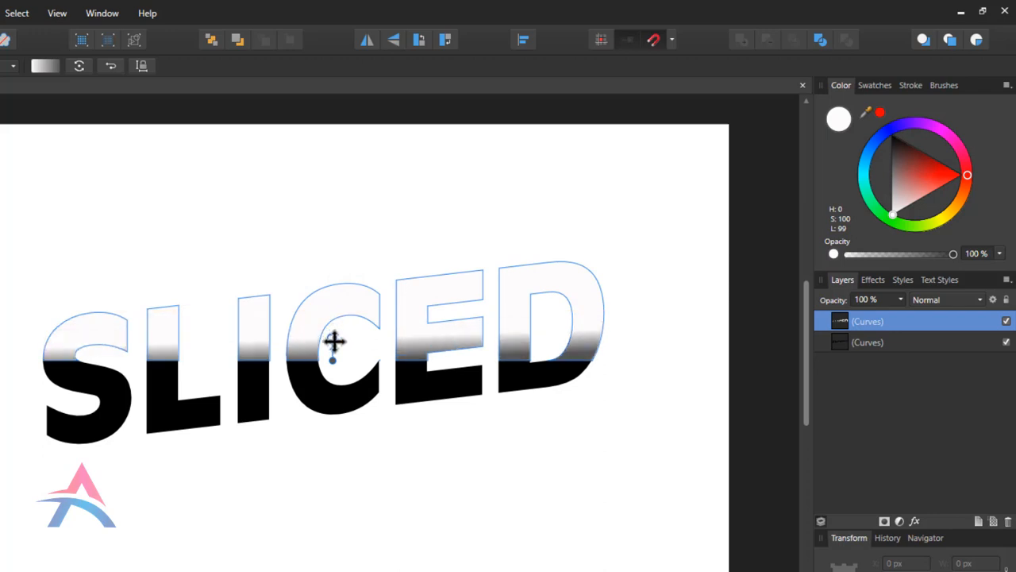
{"action": "scroll", "coordinate": [335, 350], "scroll_direction": "up", "scroll_amount": 3}
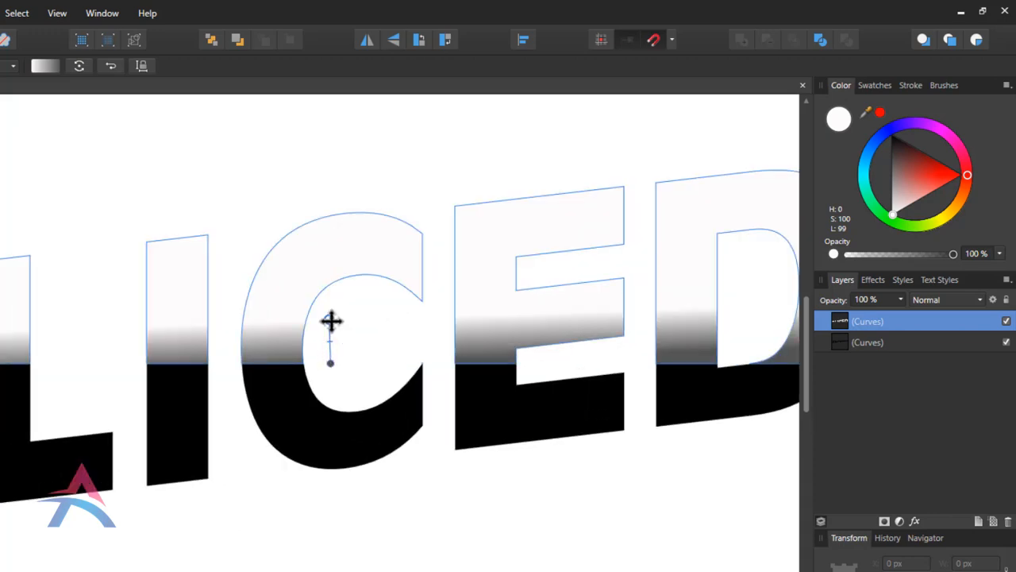
{"action": "left_click_drag", "start_coordinate": [331, 321], "coordinate": [333, 328]}
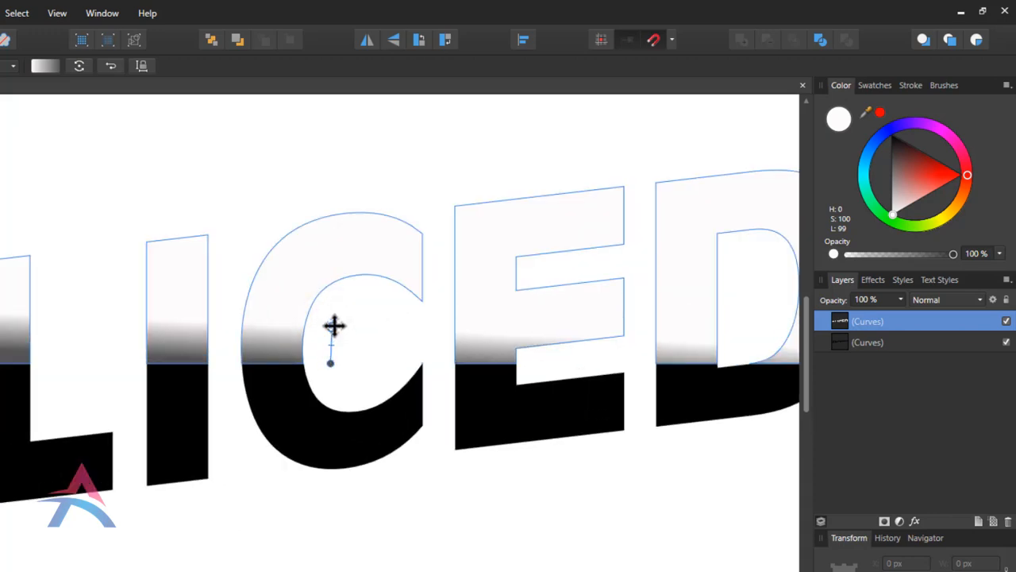
{"action": "left_click", "coordinate": [653, 42]}
{"action": "left_click_drag", "start_coordinate": [333, 329], "coordinate": [332, 329]}
{"action": "scroll", "coordinate": [351, 277], "scroll_direction": "down", "scroll_amount": 2}
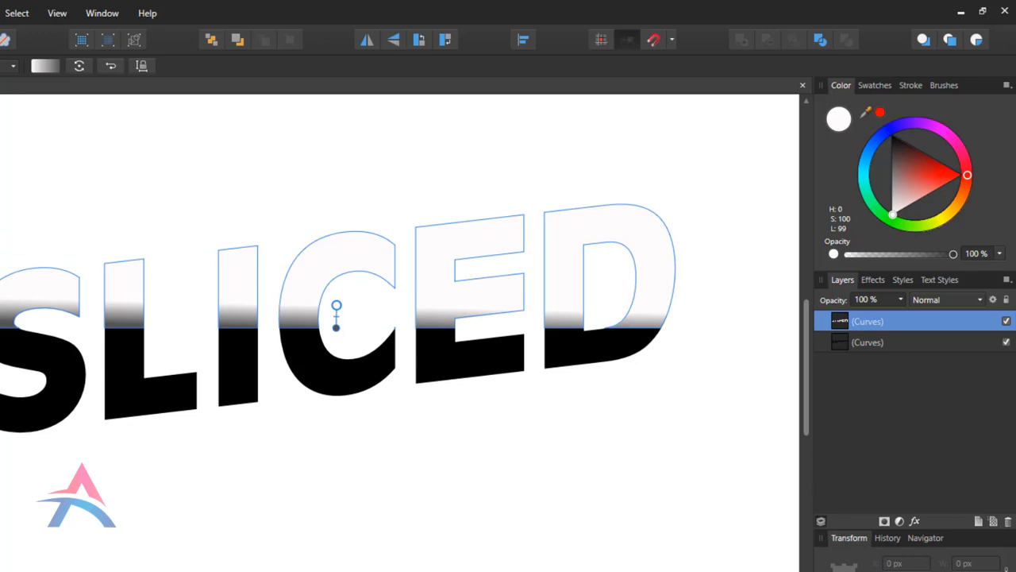
- Fill the lower half of the sliced lettering with a near-white tint (H 0, S 100, L 98) and deselect it
{"action": "key", "text": "v"}
{"action": "left_click", "coordinate": [232, 385]}
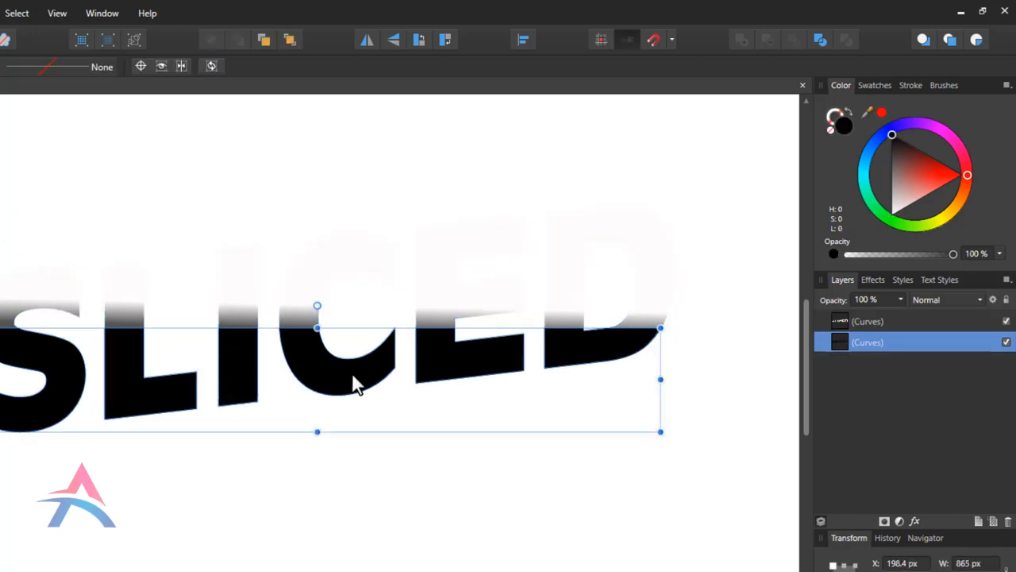
{"action": "left_click_drag", "start_coordinate": [903, 193], "coordinate": [895, 230]}
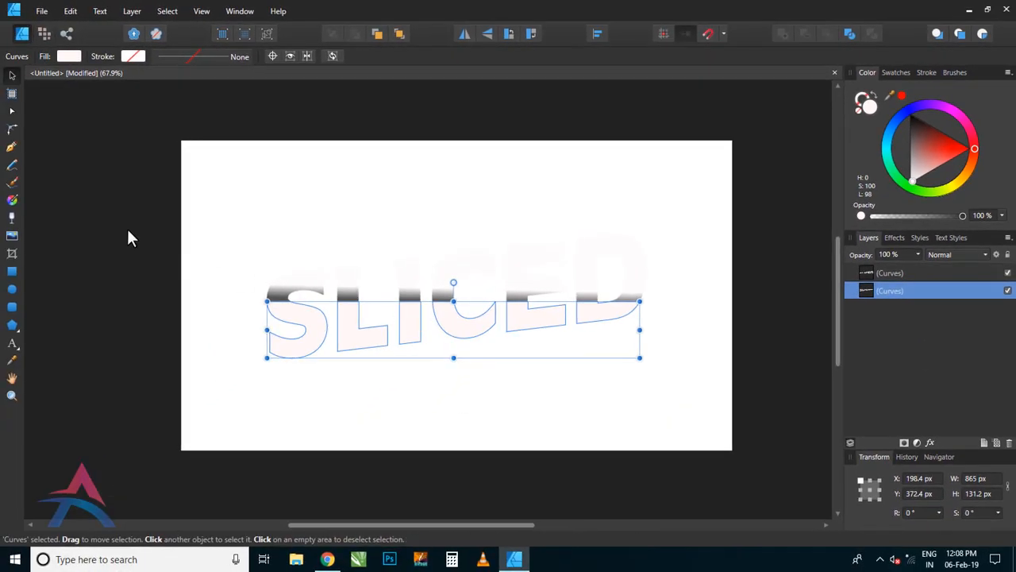
{"action": "left_click", "coordinate": [127, 237]}
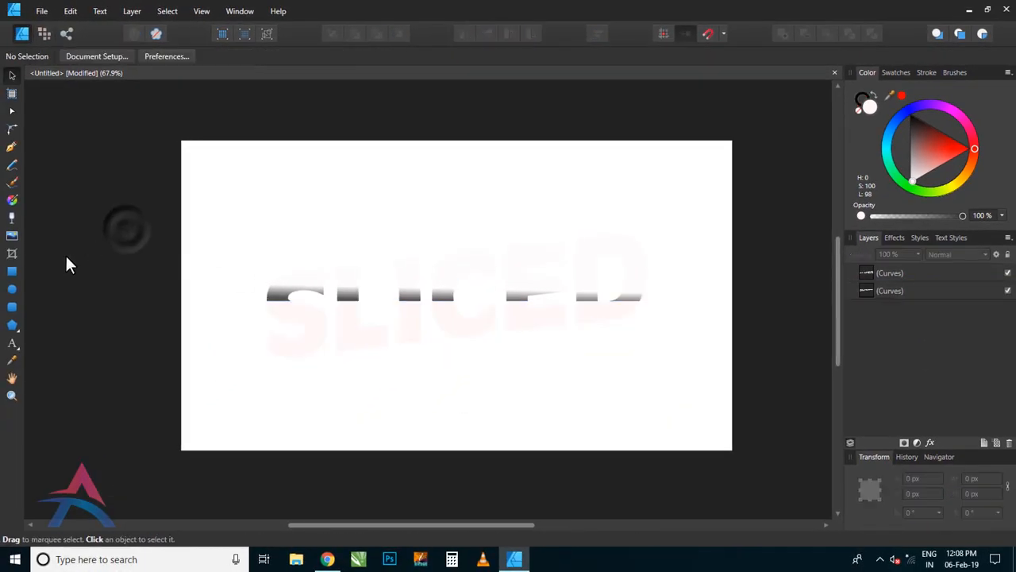
- Draw a rectangle about 1279 by 726 px covering the whole page and fill it deep blue (H 220, S 100, L 31)
{"action": "left_click", "coordinate": [11, 271]}
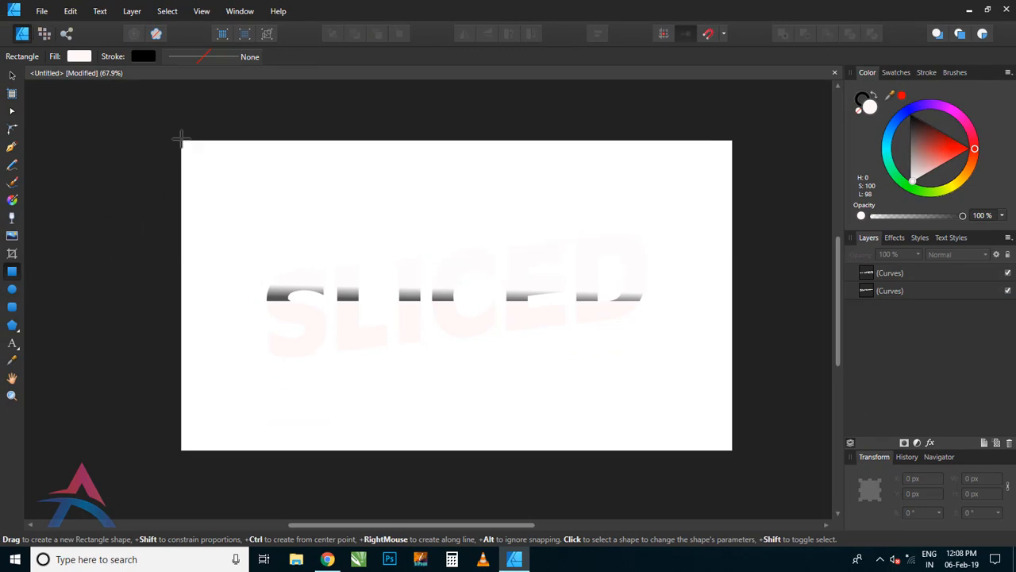
{"action": "left_click_drag", "start_coordinate": [182, 141], "coordinate": [732, 451]}
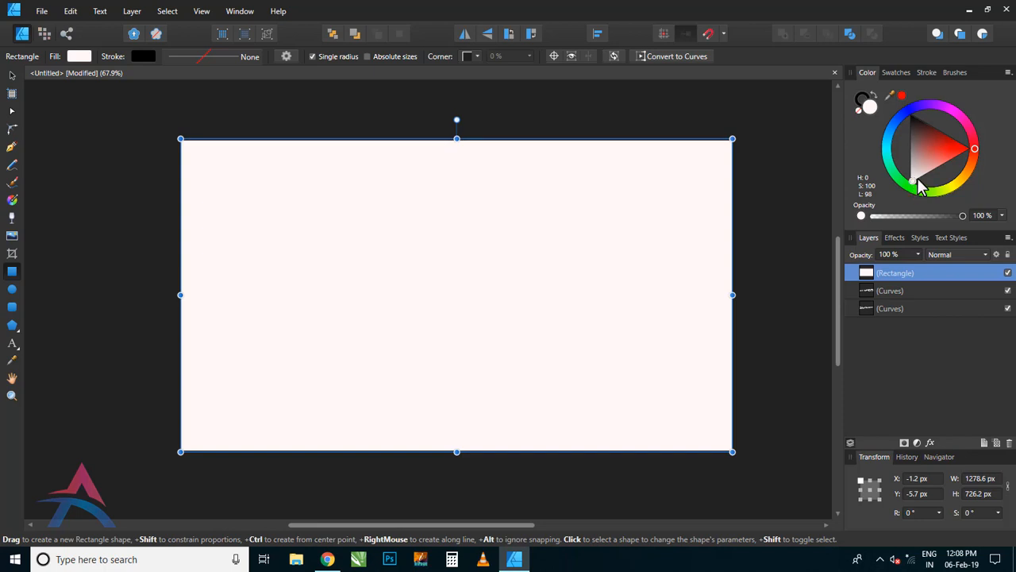
{"action": "mouse_move", "coordinate": [975, 151]}
{"action": "left_mouse_down"}
{"action": "mouse_move", "coordinate": [925, 106]}
{"action": "mouse_move", "coordinate": [909, 120]}
{"action": "mouse_move", "coordinate": [908, 146]}
{"action": "mouse_move", "coordinate": [891, 142]}
{"action": "mouse_move", "coordinate": [906, 131]}
{"action": "mouse_move", "coordinate": [909, 147]}
{"action": "left_mouse_up"}
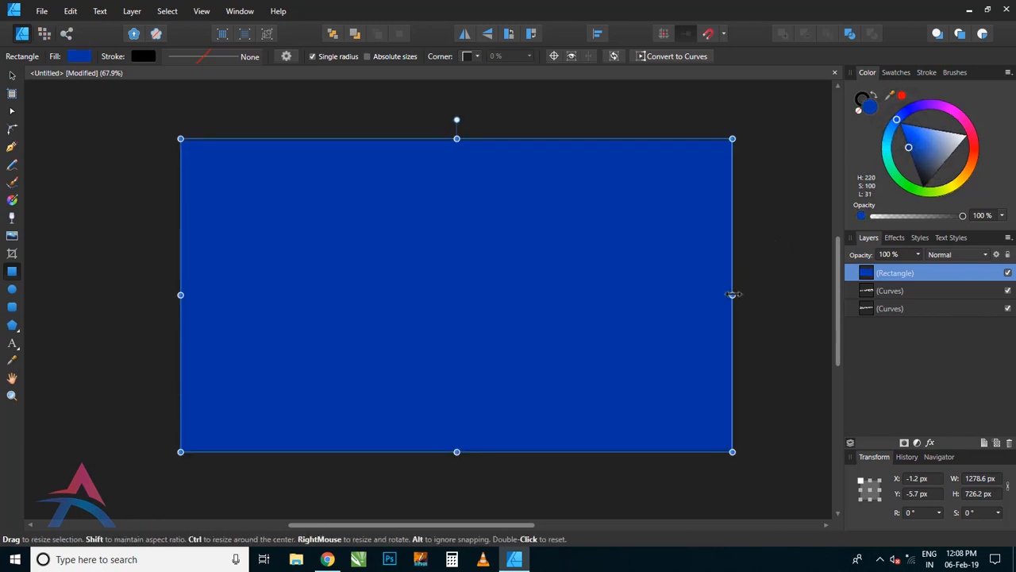
- Widen the blue rectangle to about 1292 px and place its layer beneath both lettering layers
{"action": "left_click_drag", "start_coordinate": [733, 295], "coordinate": [739, 296]}
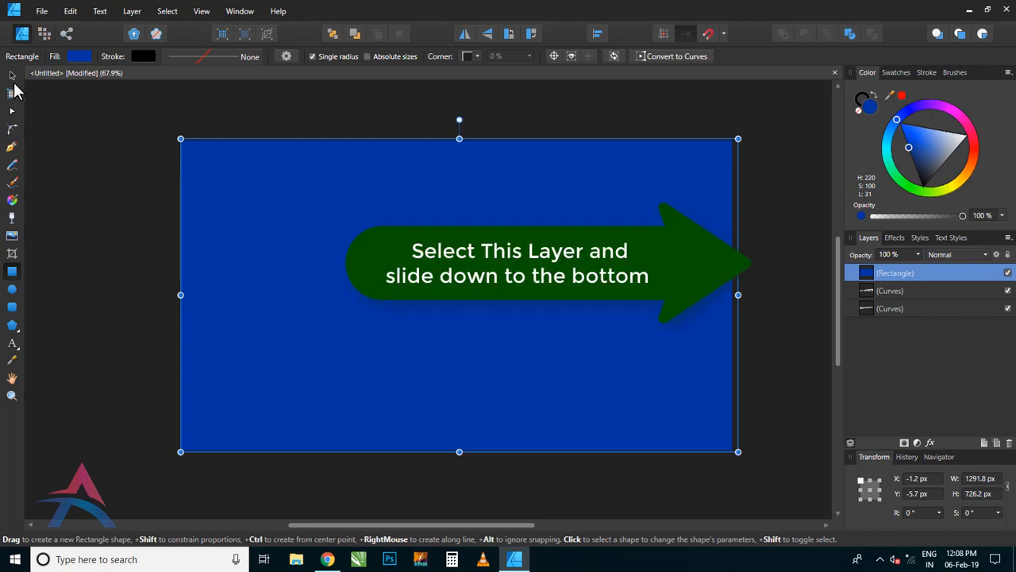
{"action": "left_click", "coordinate": [10, 92]}
{"action": "left_click", "coordinate": [36, 129]}
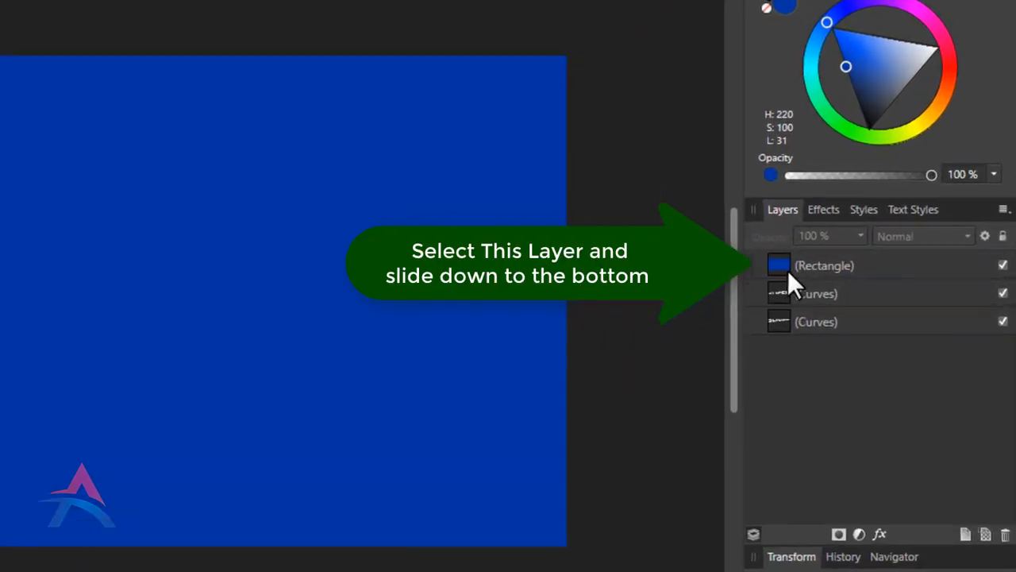
{"action": "left_click", "coordinate": [868, 273]}
{"action": "left_click_drag", "start_coordinate": [778, 265], "coordinate": [771, 363]}
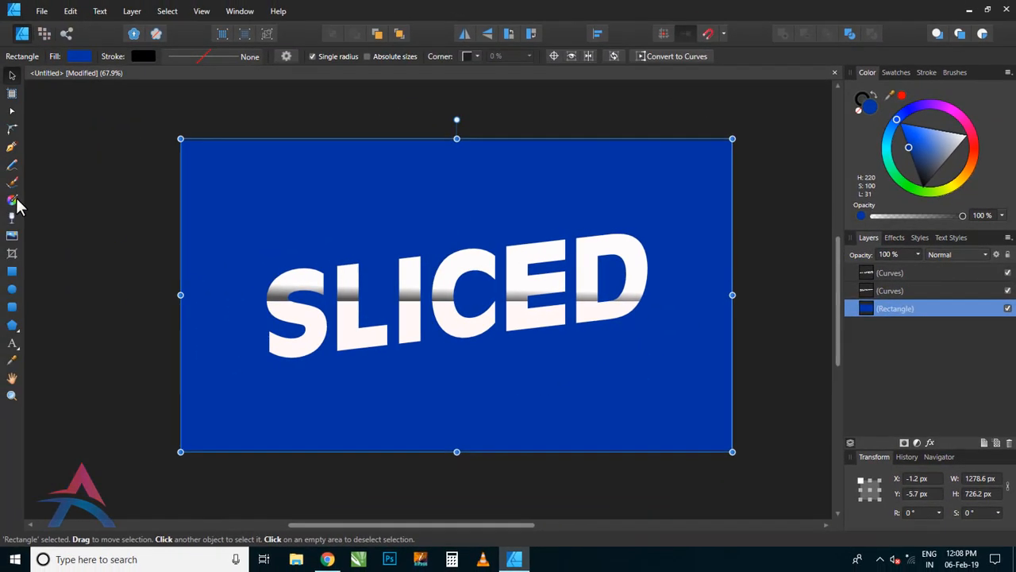
- Give the background rectangle a radial gradient fill and set its outer colour to dark navy (H 220, S 100, L 8)
{"action": "left_click", "coordinate": [14, 201]}
{"action": "left_click", "coordinate": [133, 56]}
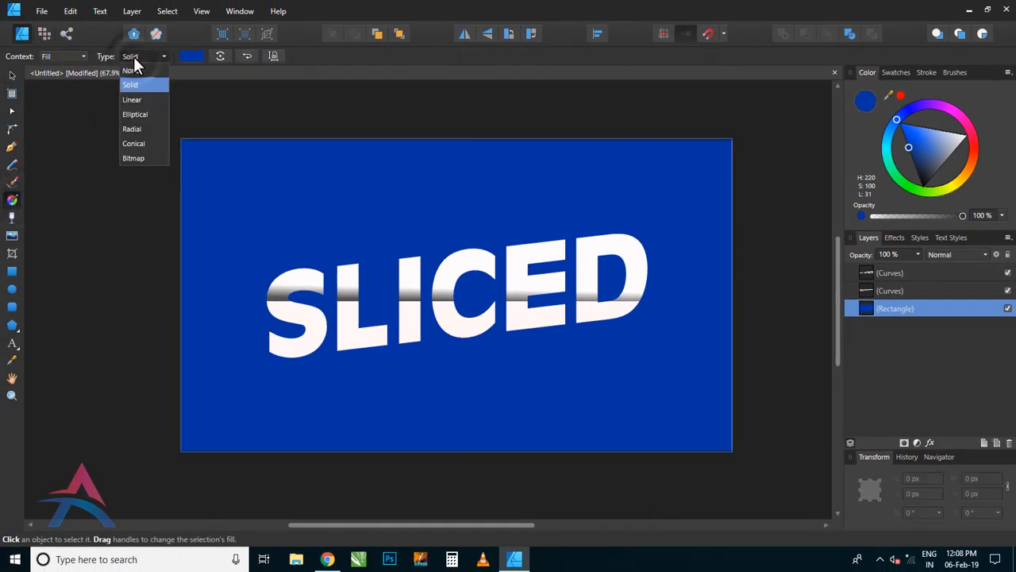
{"action": "left_click", "coordinate": [132, 129]}
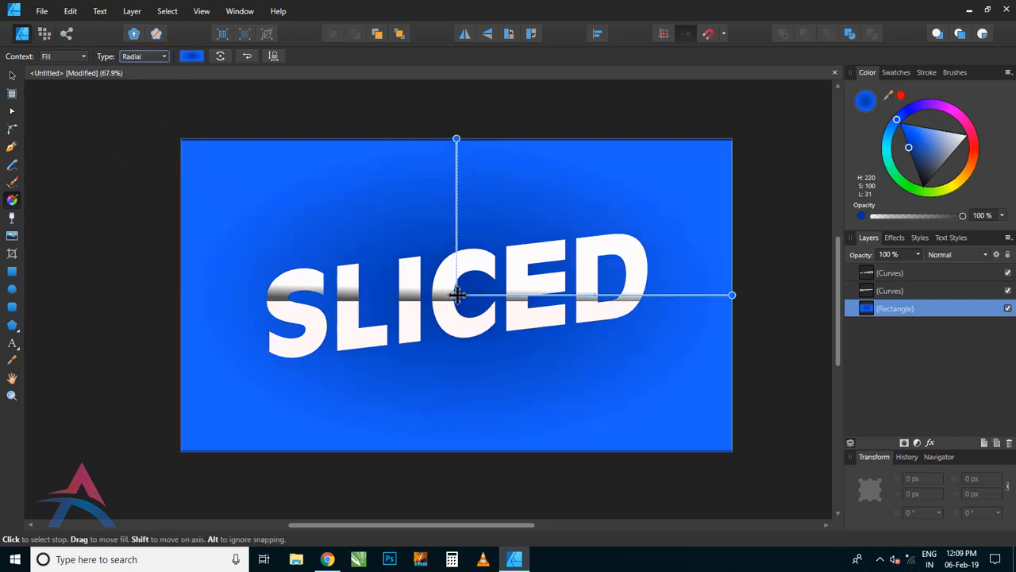
{"action": "left_click", "coordinate": [732, 294]}
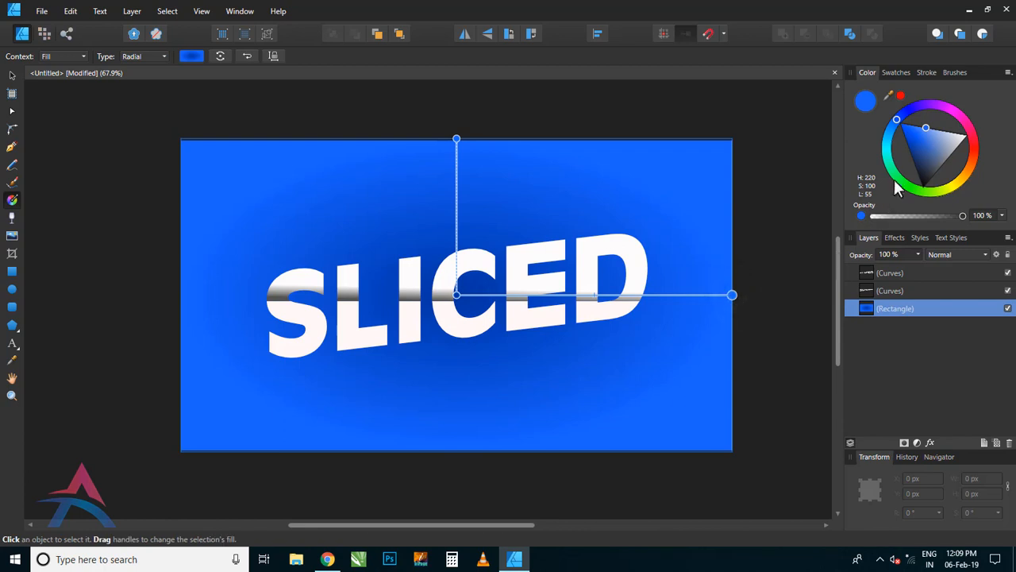
{"action": "left_click_drag", "start_coordinate": [924, 132], "coordinate": [920, 177]}
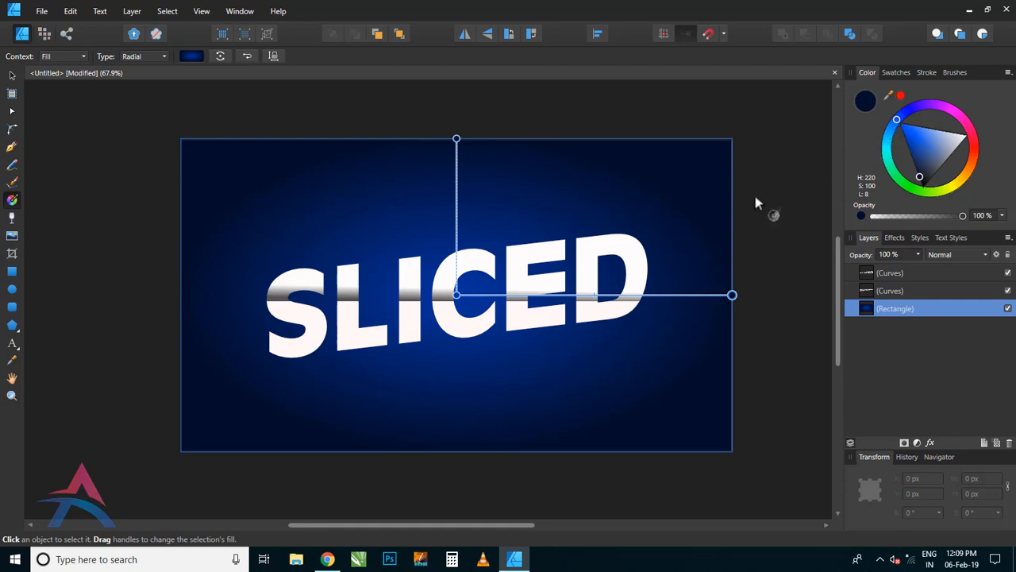
{"action": "left_click", "coordinate": [12, 75]}
{"action": "left_click", "coordinate": [74, 166]}
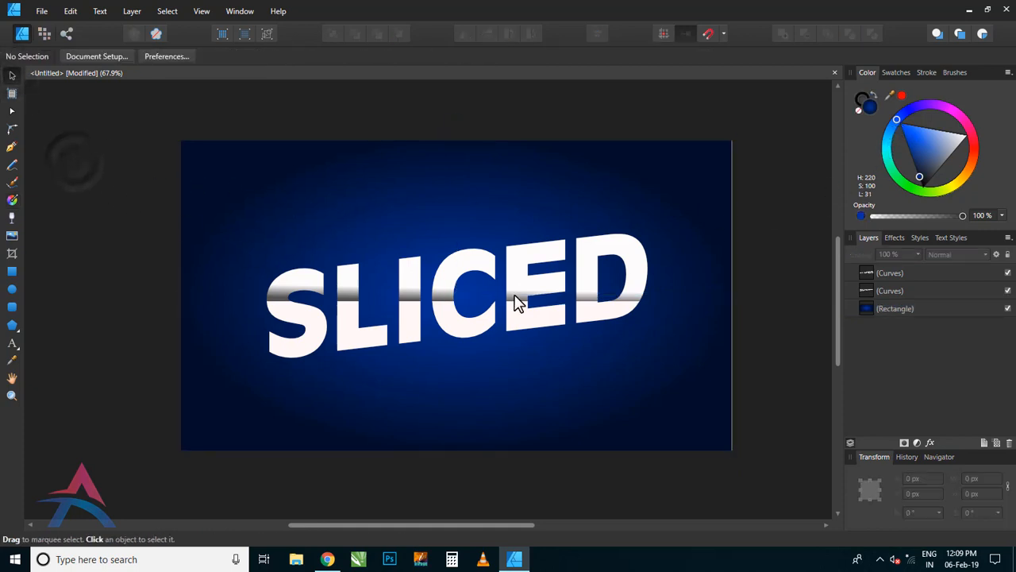
- Stretch the background rectangle slightly beyond the page's right edge to cover the remaining white sliver
{"action": "left_click", "coordinate": [730, 294]}
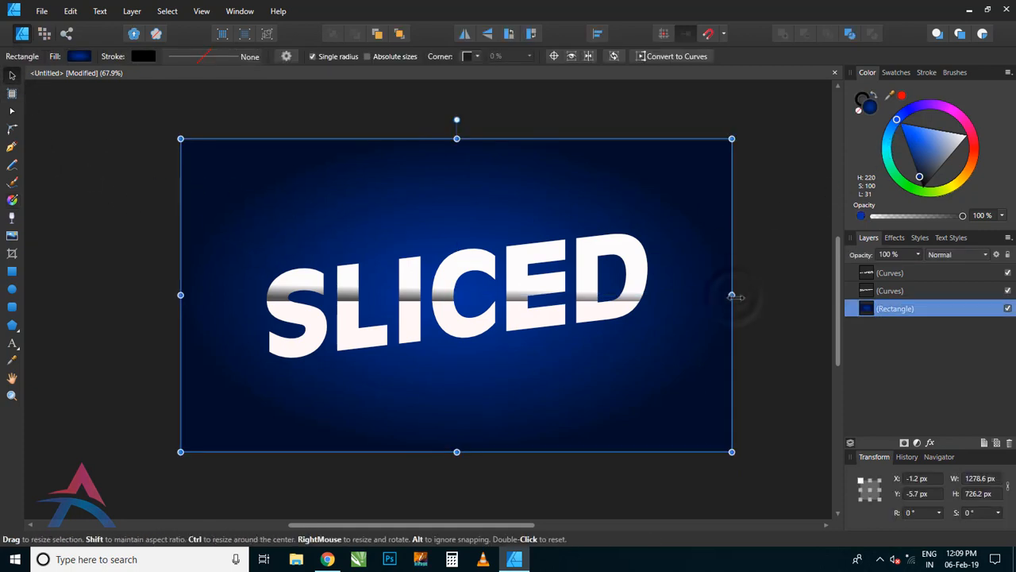
{"action": "left_click_drag", "start_coordinate": [732, 294], "coordinate": [738, 298]}
{"action": "left_click", "coordinate": [761, 305]}
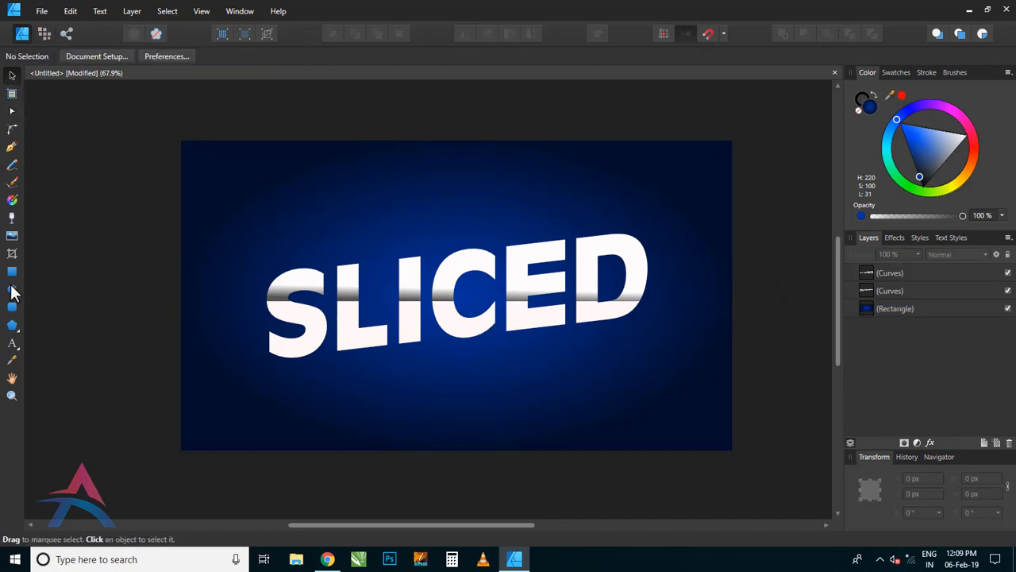
- Shift the lower half of the lettering about 6.5 px to the left to offset it from the upper half
{"action": "left_click", "coordinate": [11, 396]}
{"action": "left_click_drag", "start_coordinate": [456, 308], "coordinate": [575, 375]}
{"action": "left_click", "coordinate": [12, 75]}
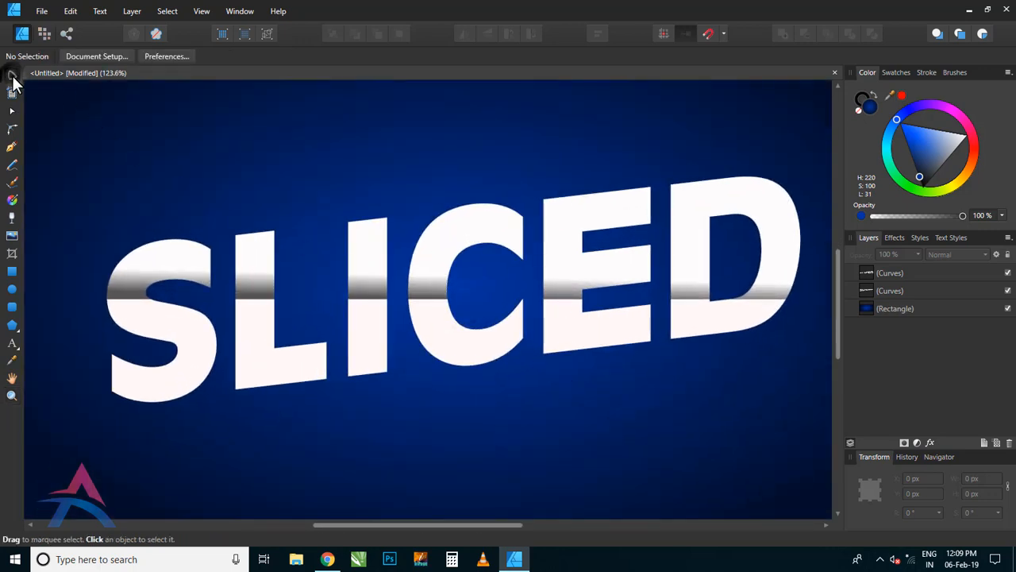
{"action": "left_click", "coordinate": [449, 347]}
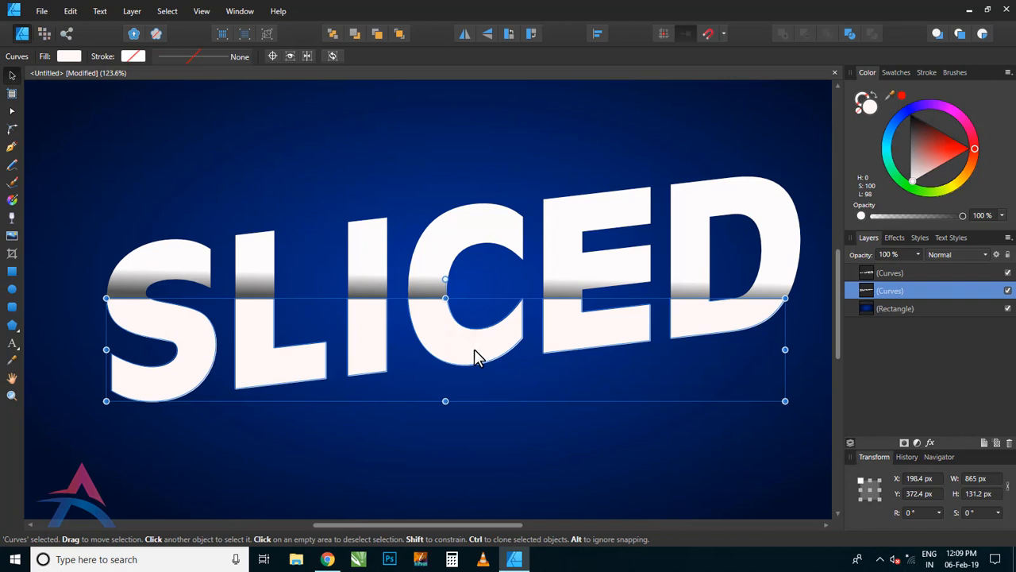
{"action": "left_click_drag", "start_coordinate": [477, 357], "coordinate": [472, 358]}
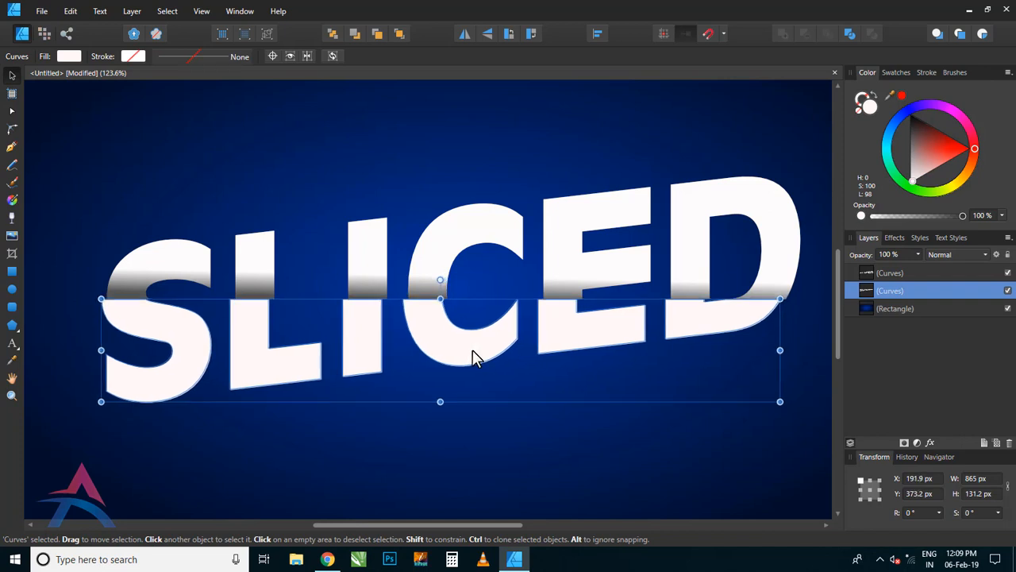
- Nudge the lower half of the lettering up 1 px to close the gap along the cut, and deselect it
{"action": "key", "text": "z"}
{"action": "left_click_drag", "start_coordinate": [438, 301], "coordinate": [325, 284]}
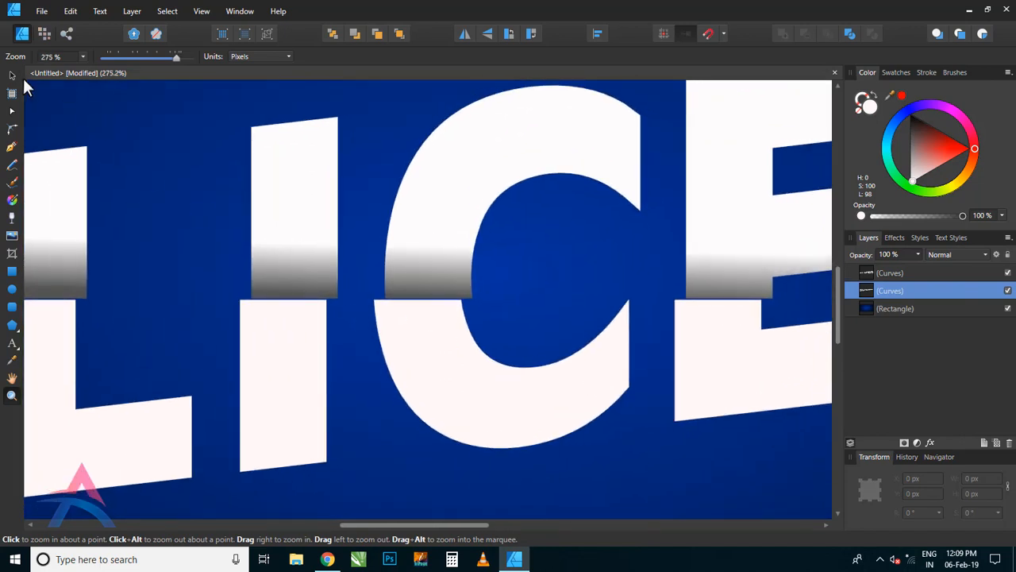
{"action": "left_click", "coordinate": [12, 74]}
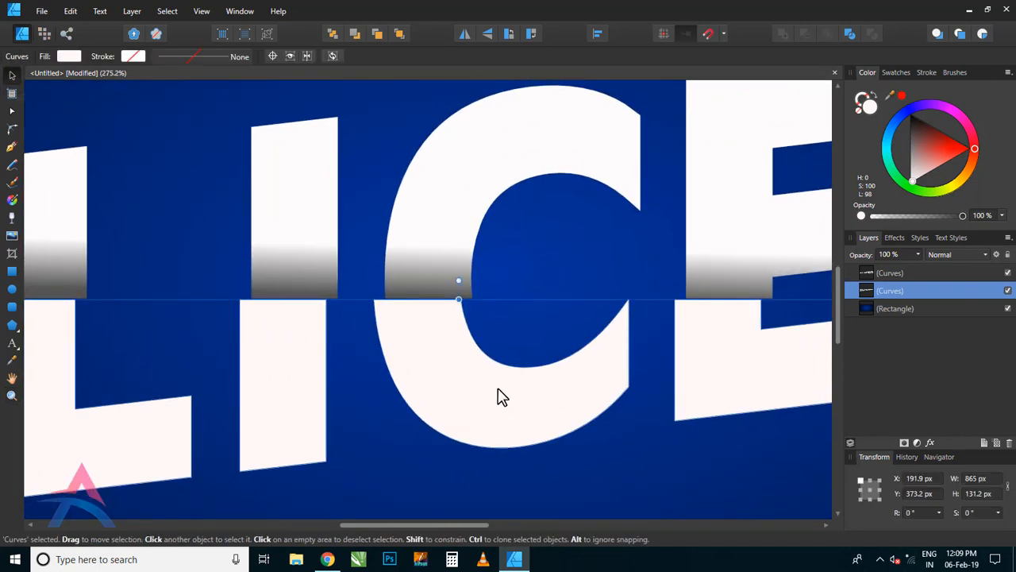
{"action": "key", "text": "Up"}
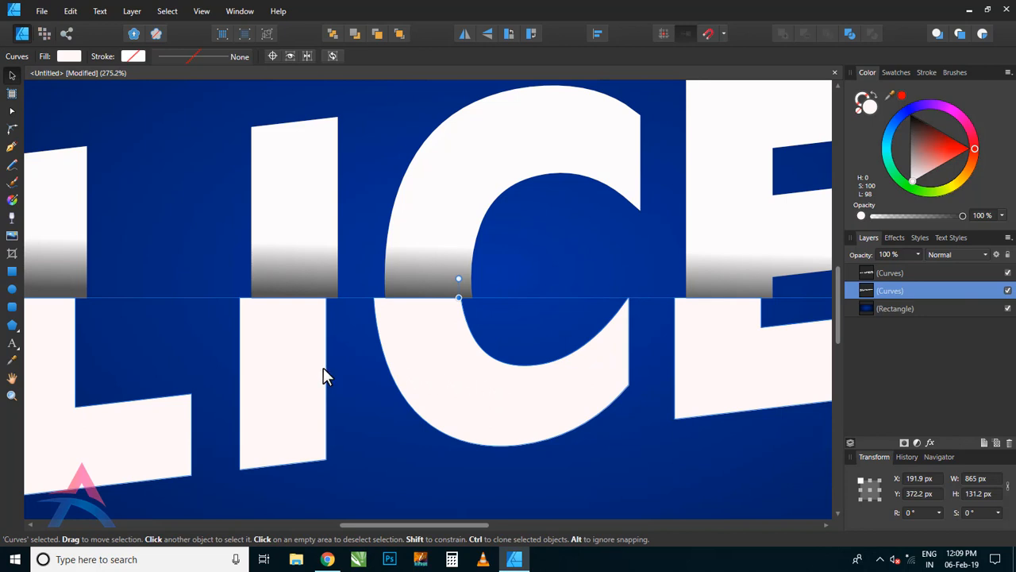
{"action": "left_click", "coordinate": [12, 395]}
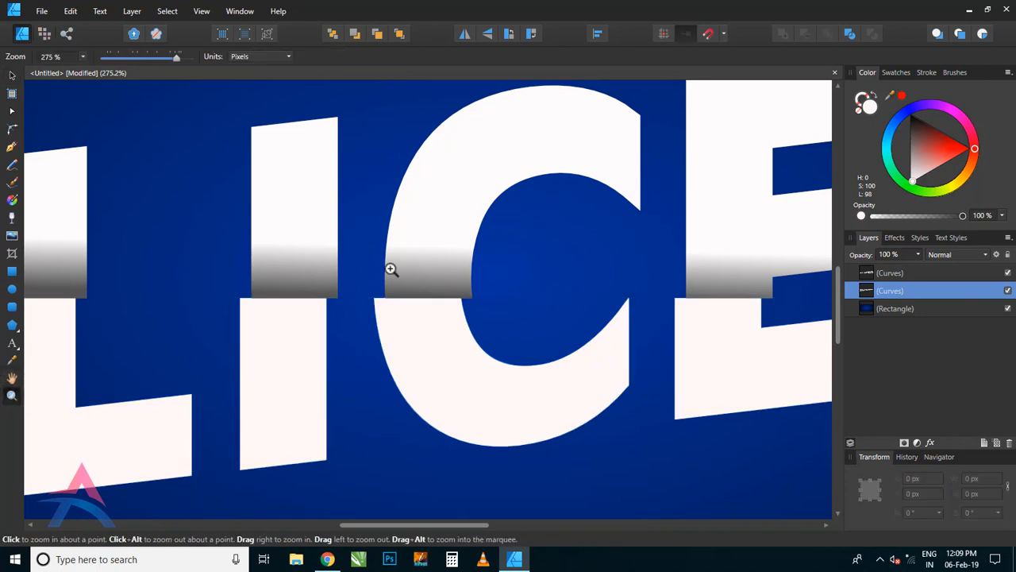
{"action": "right_click", "coordinate": [401, 266]}
{"action": "left_click", "coordinate": [441, 301]}
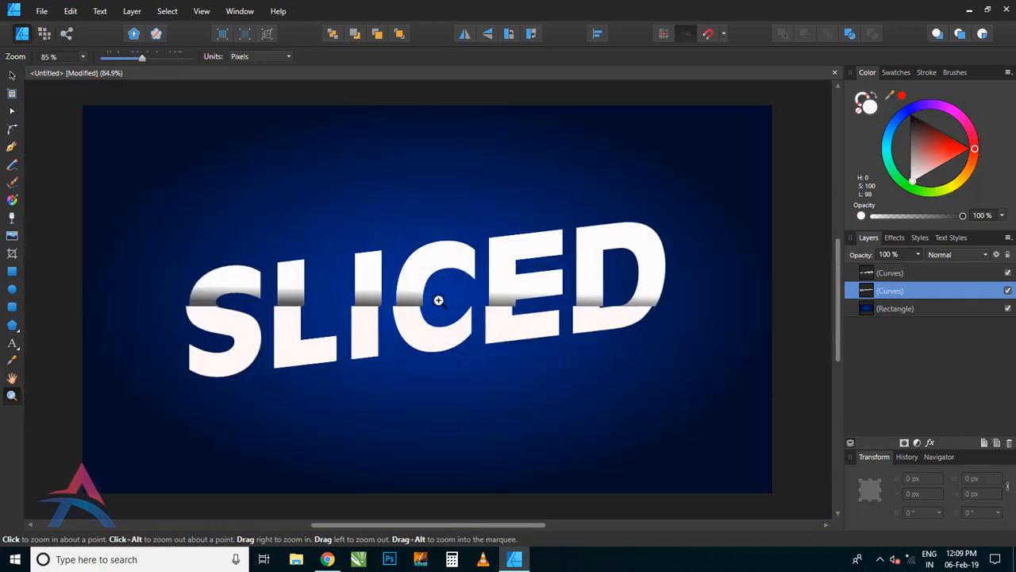
{"action": "left_click", "coordinate": [12, 75]}
{"action": "left_click", "coordinate": [48, 178]}
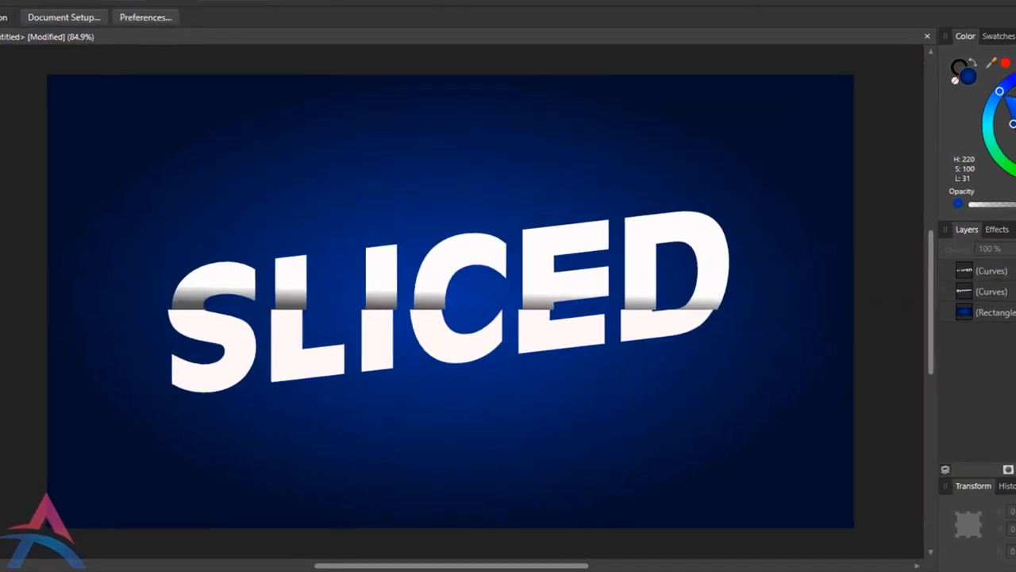
{"action": "left_click", "coordinate": [12, 395]}
{"action": "left_click_drag", "start_coordinate": [562, 320], "coordinate": [606, 341]}
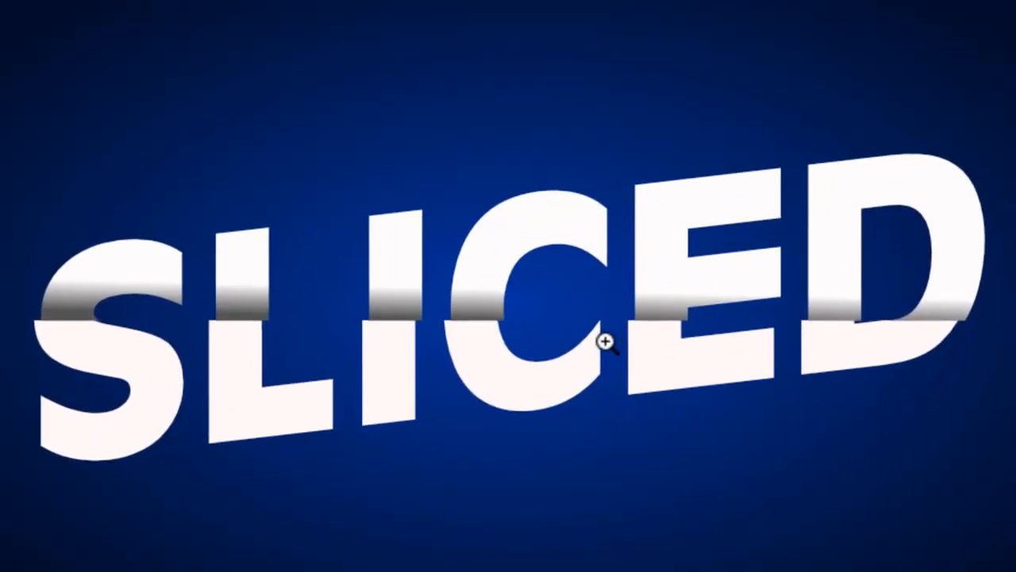